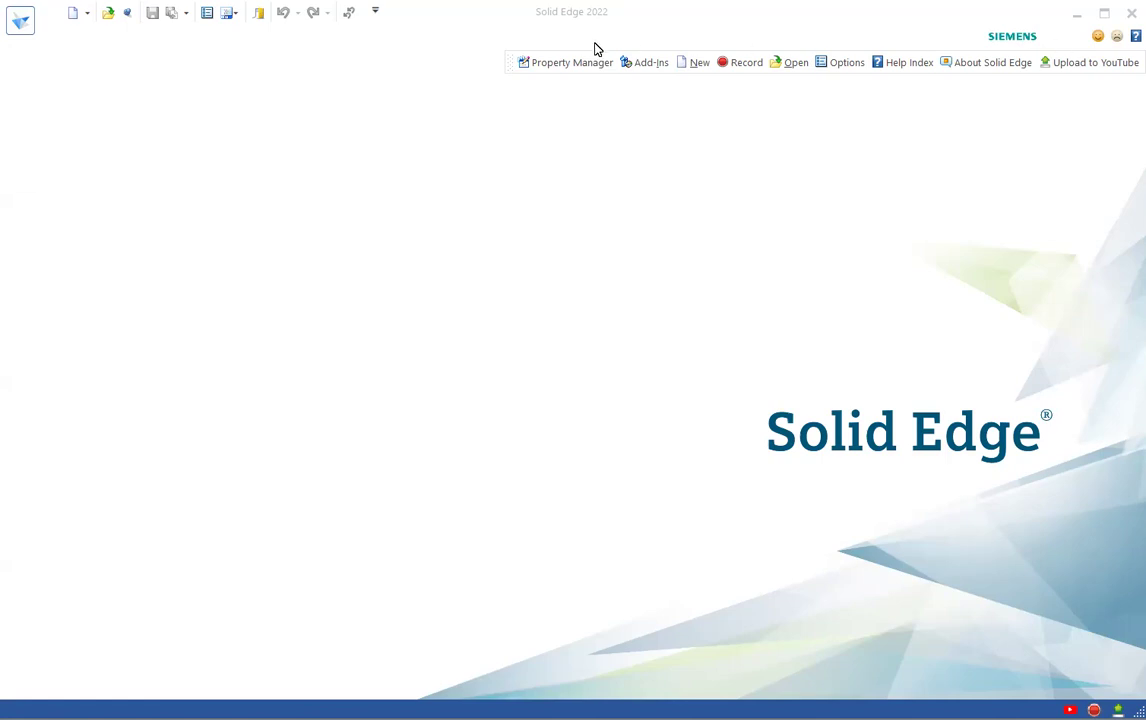
Create a new part document from the GB Metric Part template.
{"action": "left_click", "coordinate": [18, 27]}
{"action": "left_click", "coordinate": [26, 110]}
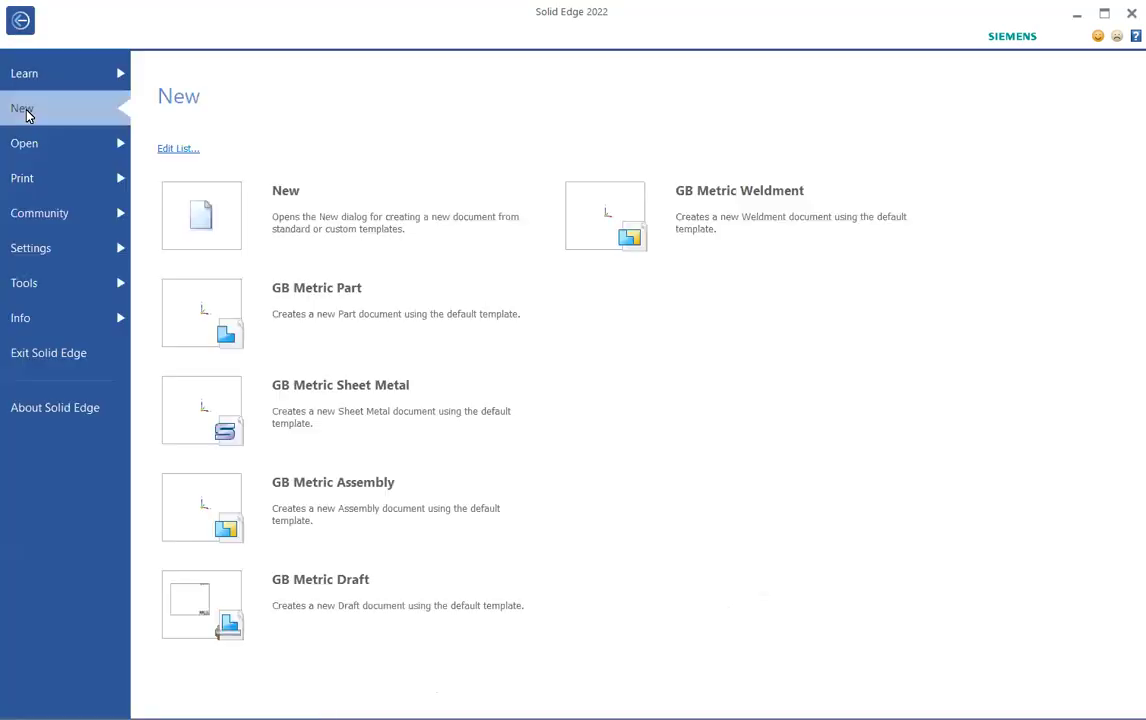
{"action": "left_click", "coordinate": [348, 310]}
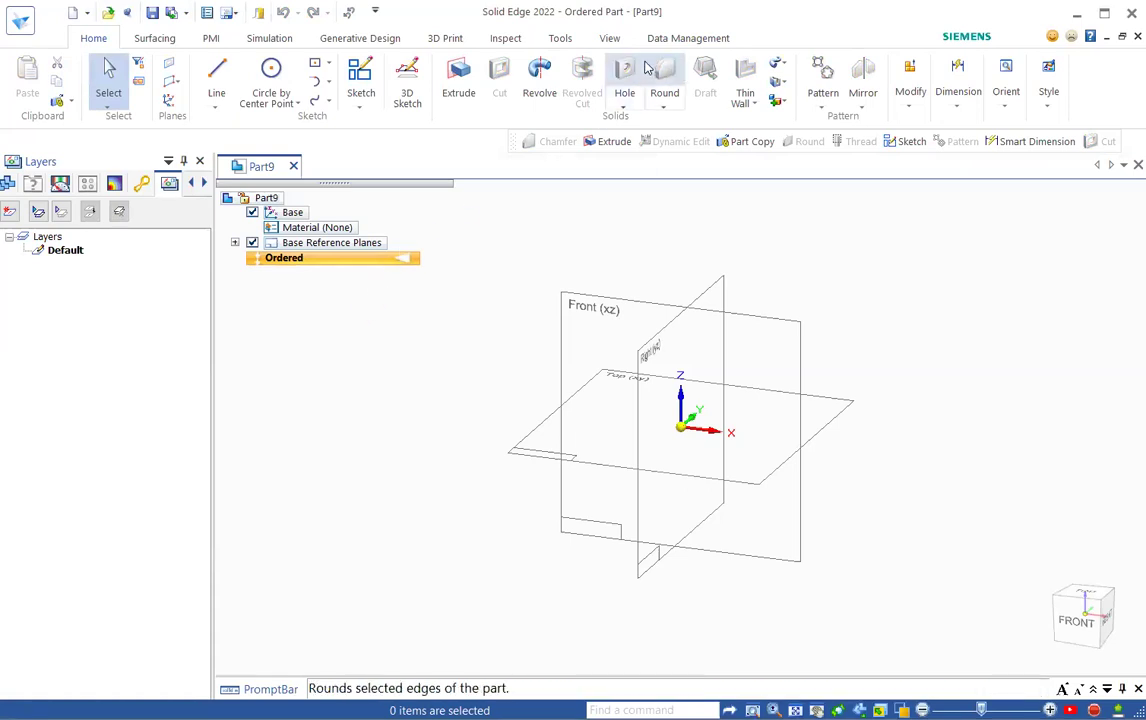
Start a Revolve profile on the Front (xz) plane with a 19 mm horizontal line from the origin toward negative X.
{"action": "left_click", "coordinate": [537, 88]}
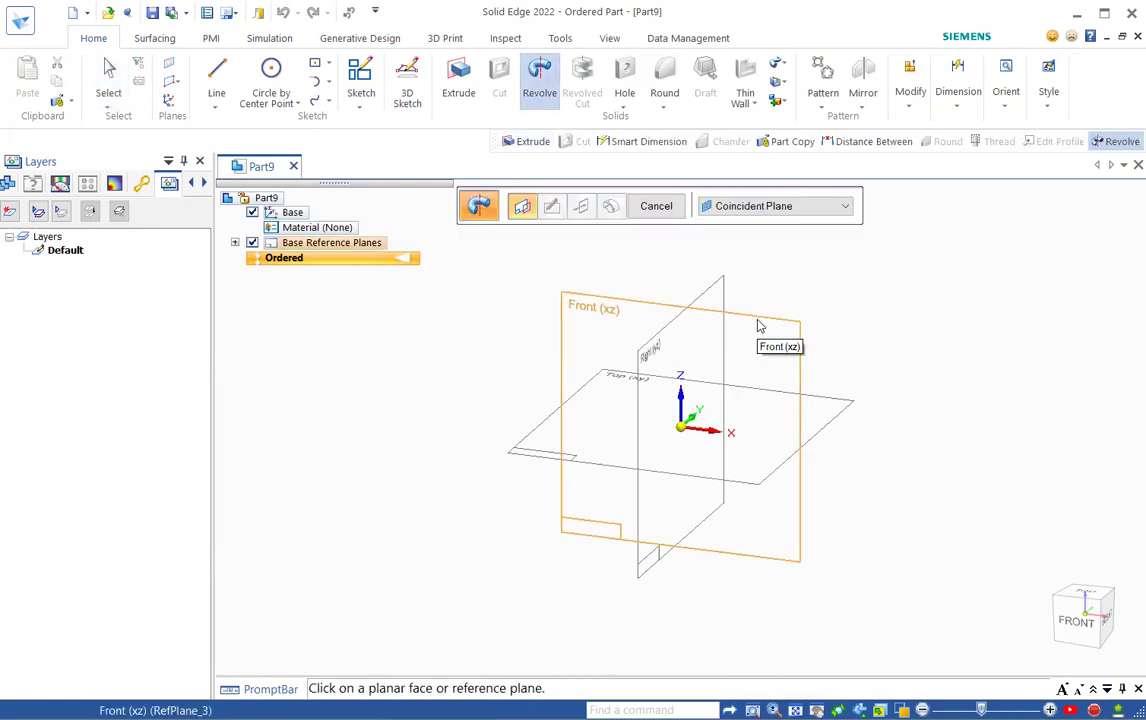
{"action": "left_click", "coordinate": [758, 325]}
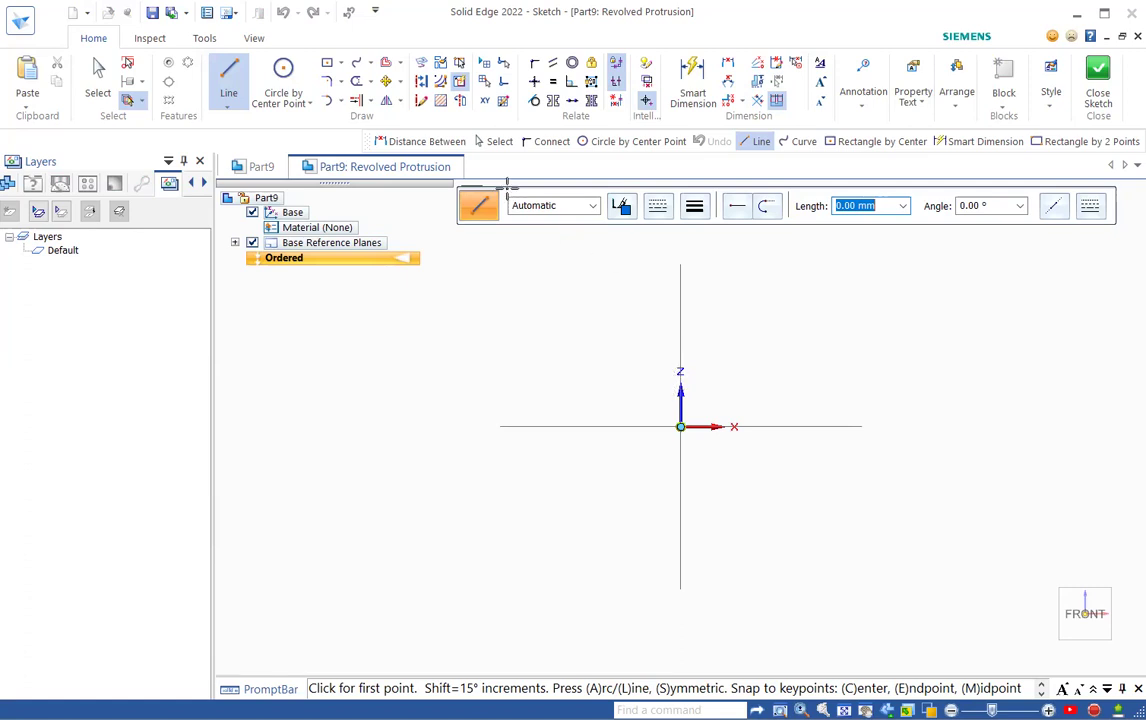
{"action": "left_click", "coordinate": [228, 72]}
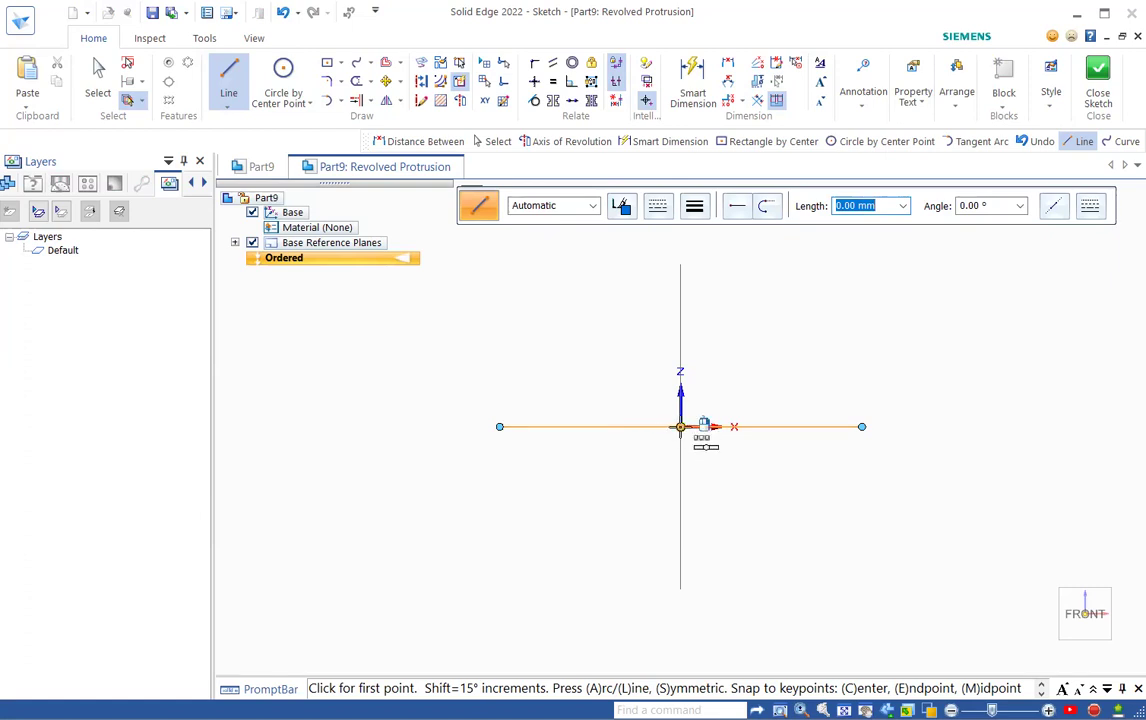
{"action": "left_click", "coordinate": [680, 427]}
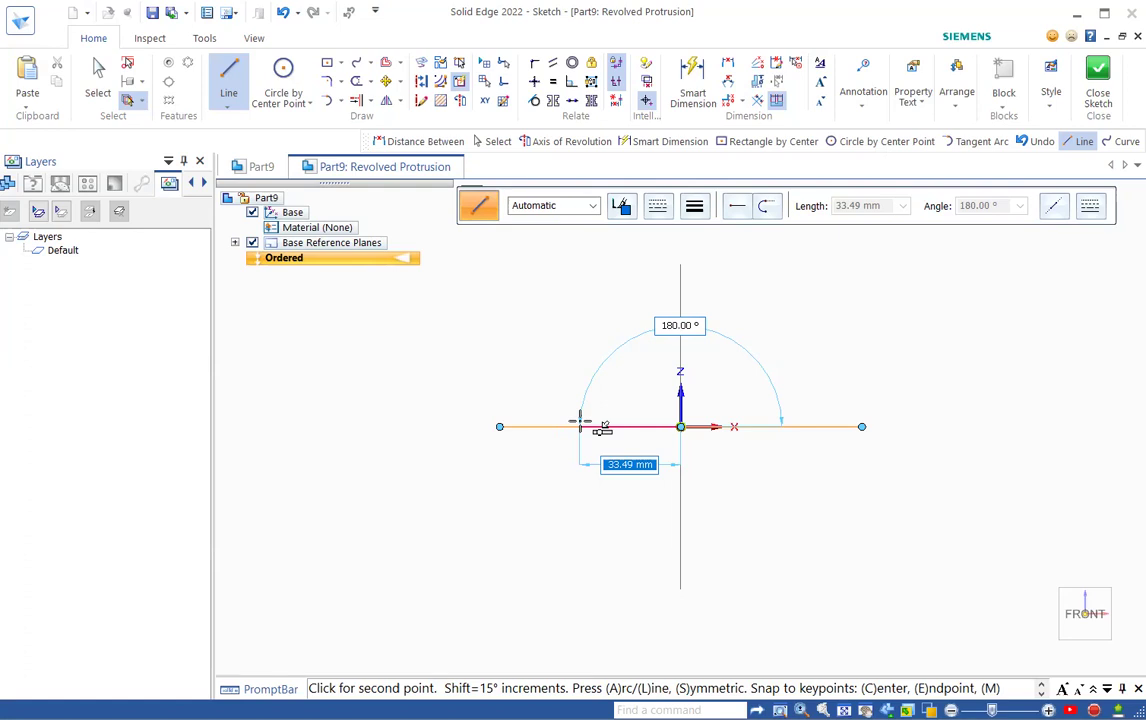
{"action": "type", "text": "19"}
{"action": "key", "text": "Tab"}
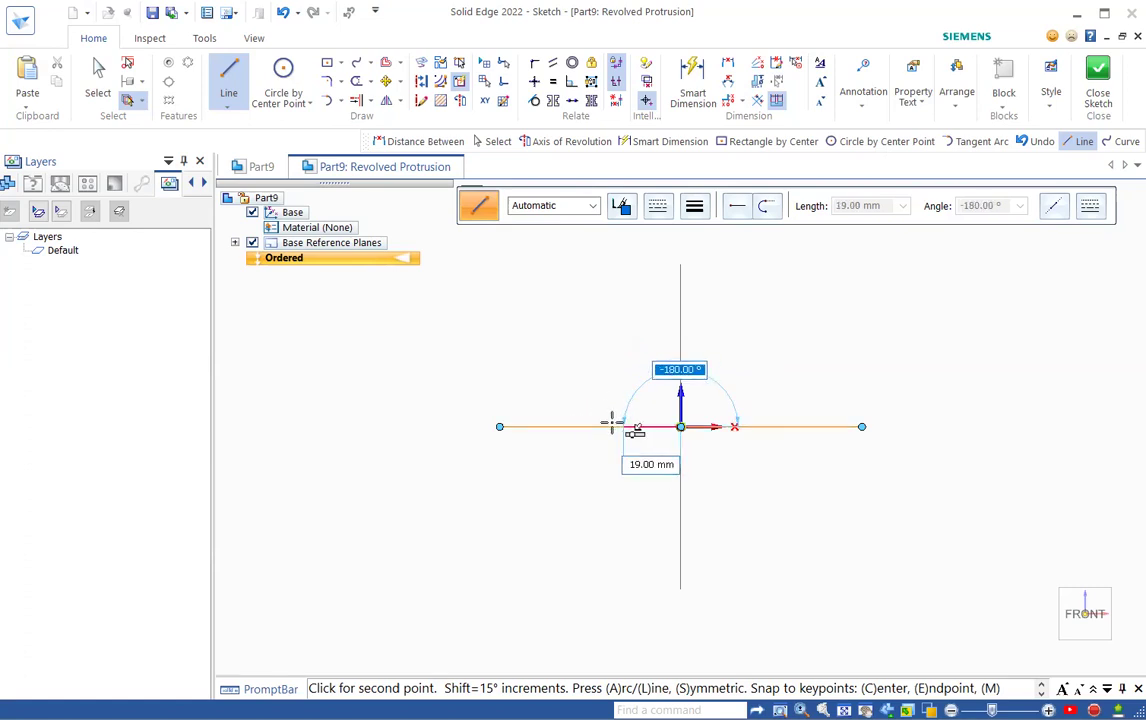
{"action": "left_click", "coordinate": [612, 424]}
Draw a 4.5 mm vertical line at 90° upward from the outer end of the 19 mm base line.
{"action": "scroll", "coordinate": [613, 405], "scroll_direction": "up", "scroll_amount": 2}
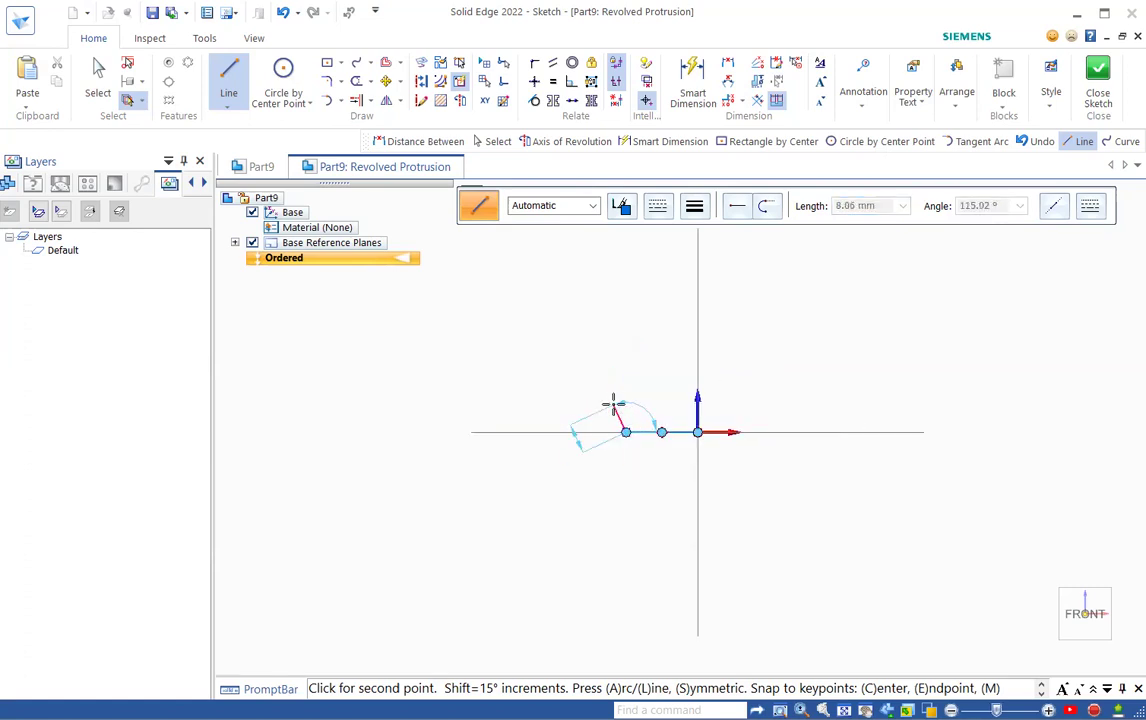
{"action": "scroll", "coordinate": [613, 405], "scroll_direction": "up", "scroll_amount": 2}
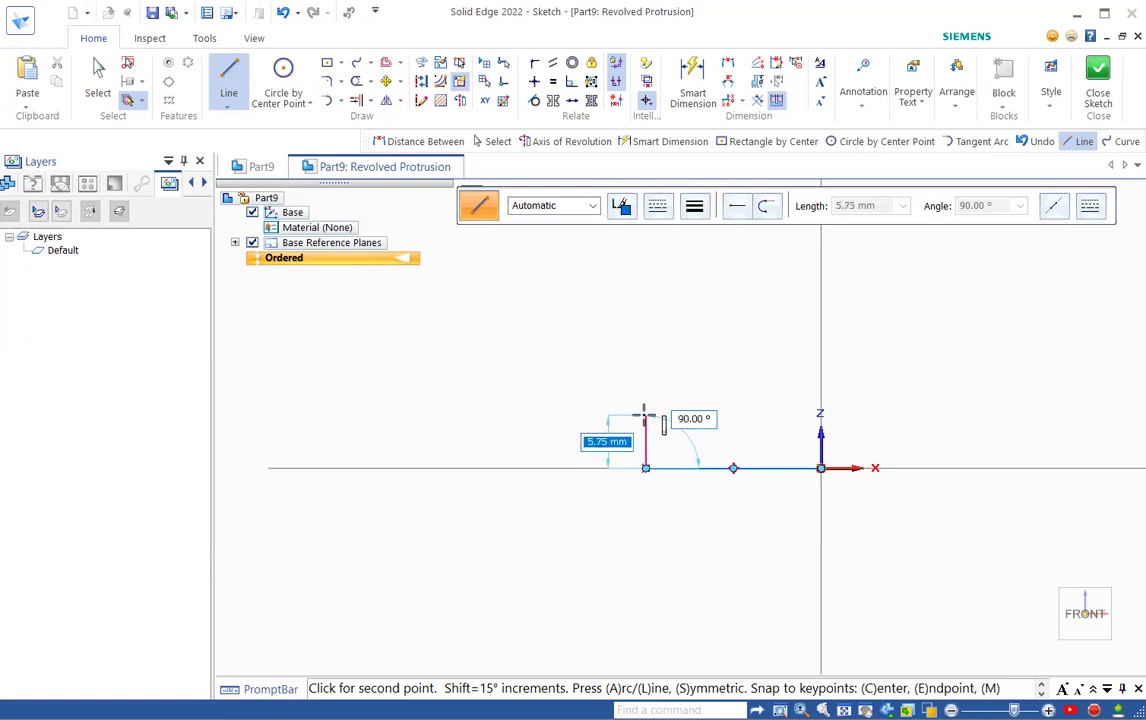
{"action": "key", "text": "BackSpace"}
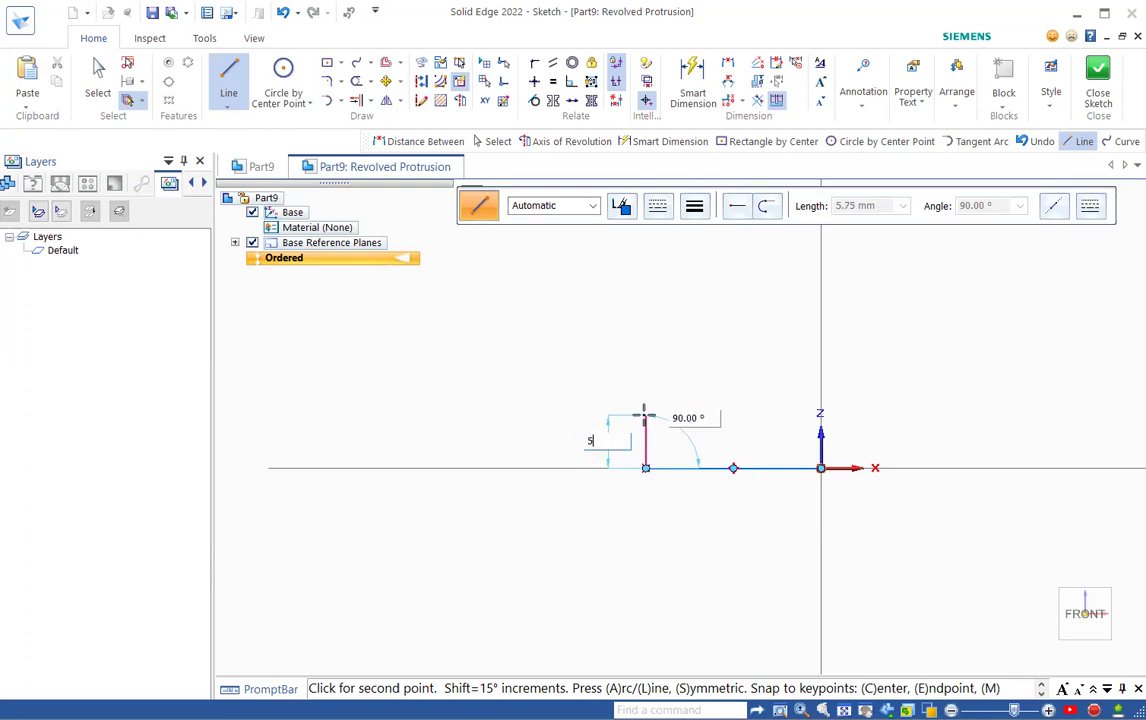
{"action": "type", "text": "4.5"}
{"action": "key", "text": "Tab"}
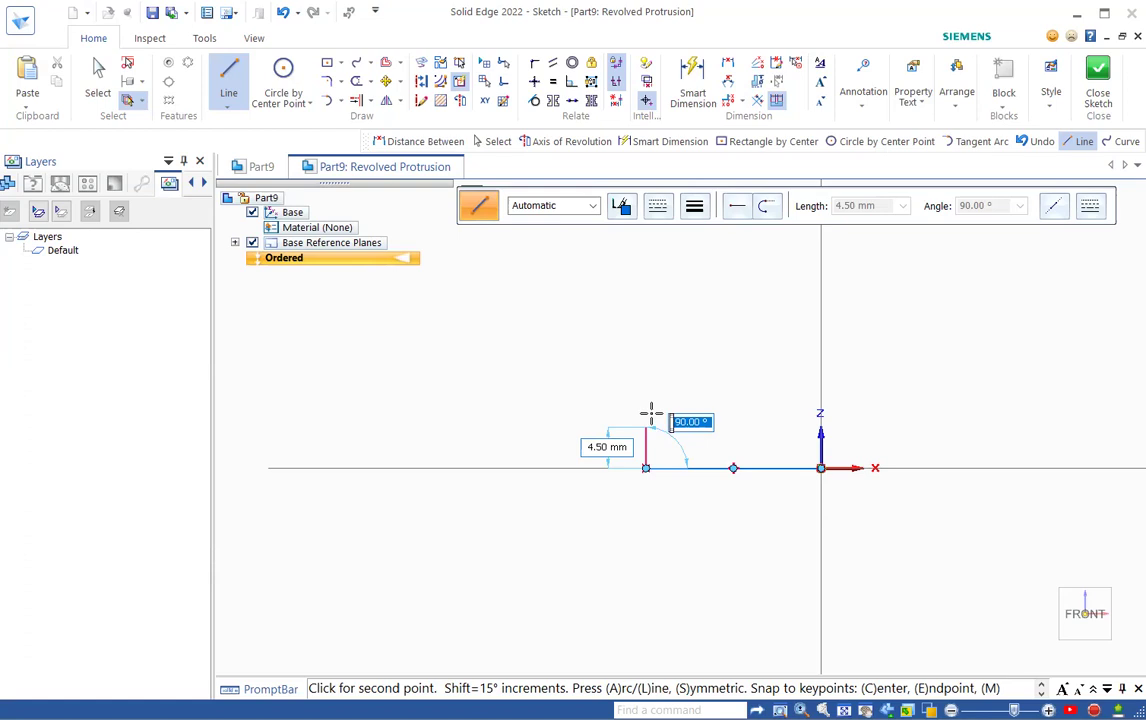
{"action": "key", "text": "Return"}
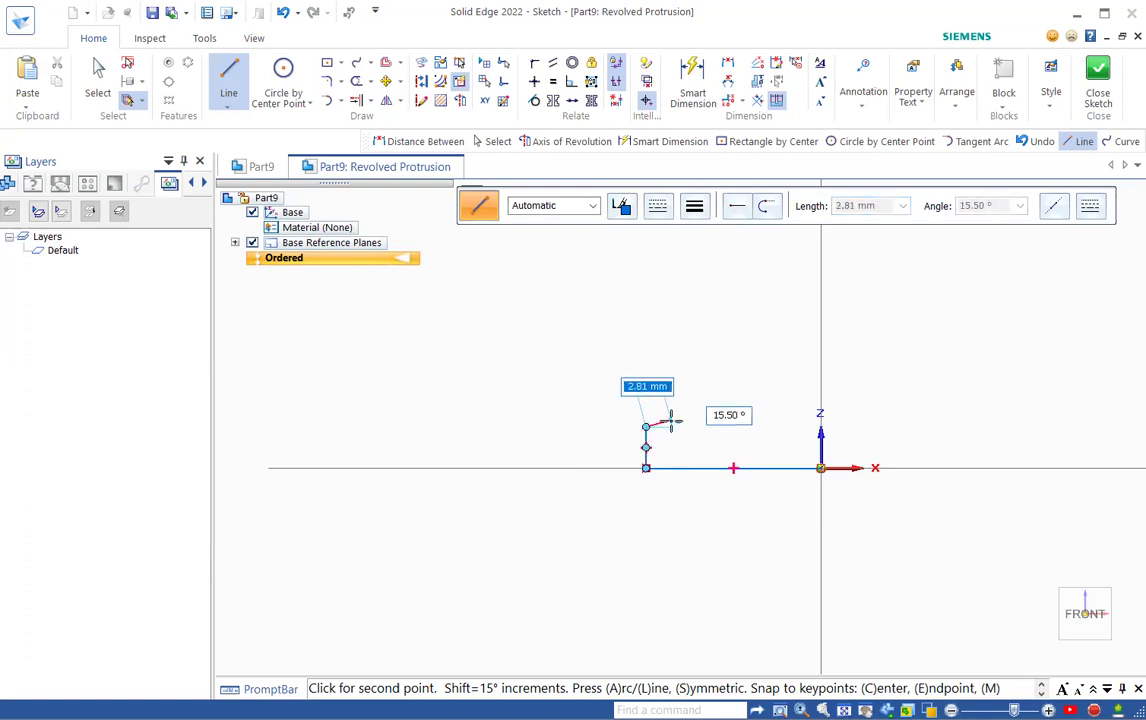
Draw a 1.5 mm horizontal line toward the Z axis from the top of the vertical end line.
{"action": "scroll", "coordinate": [672, 421], "scroll_direction": "down", "scroll_amount": 1}
{"action": "scroll", "coordinate": [672, 421], "scroll_direction": "up", "scroll_amount": 5}
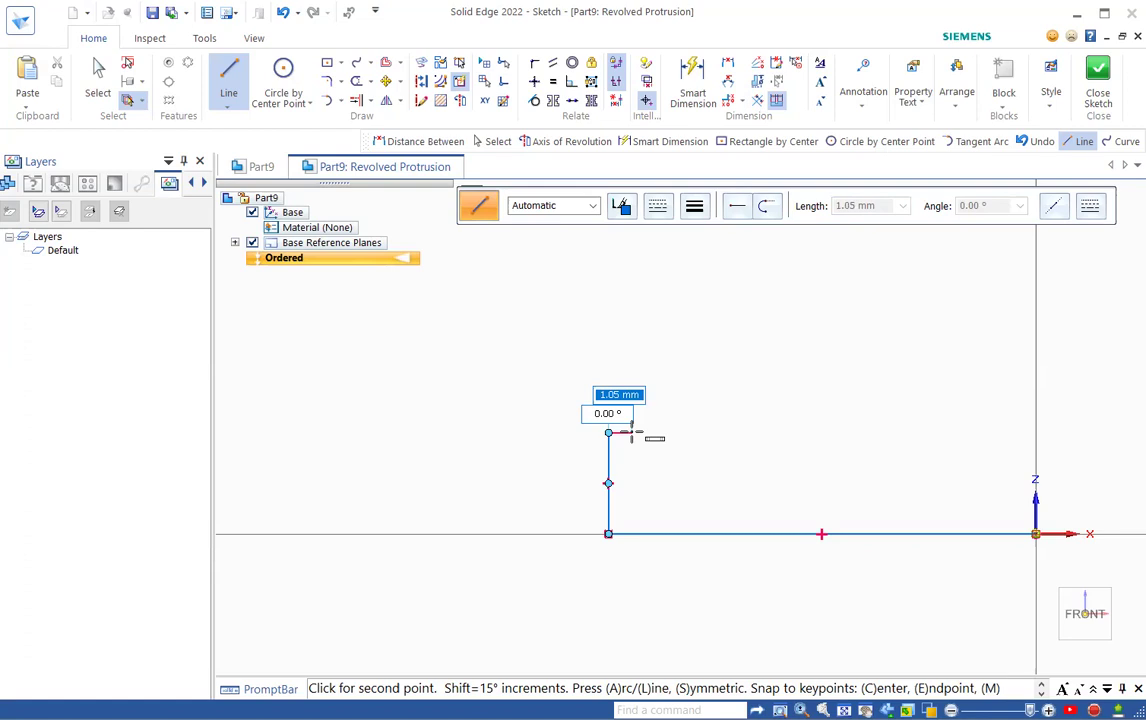
{"action": "type", "text": "1."}
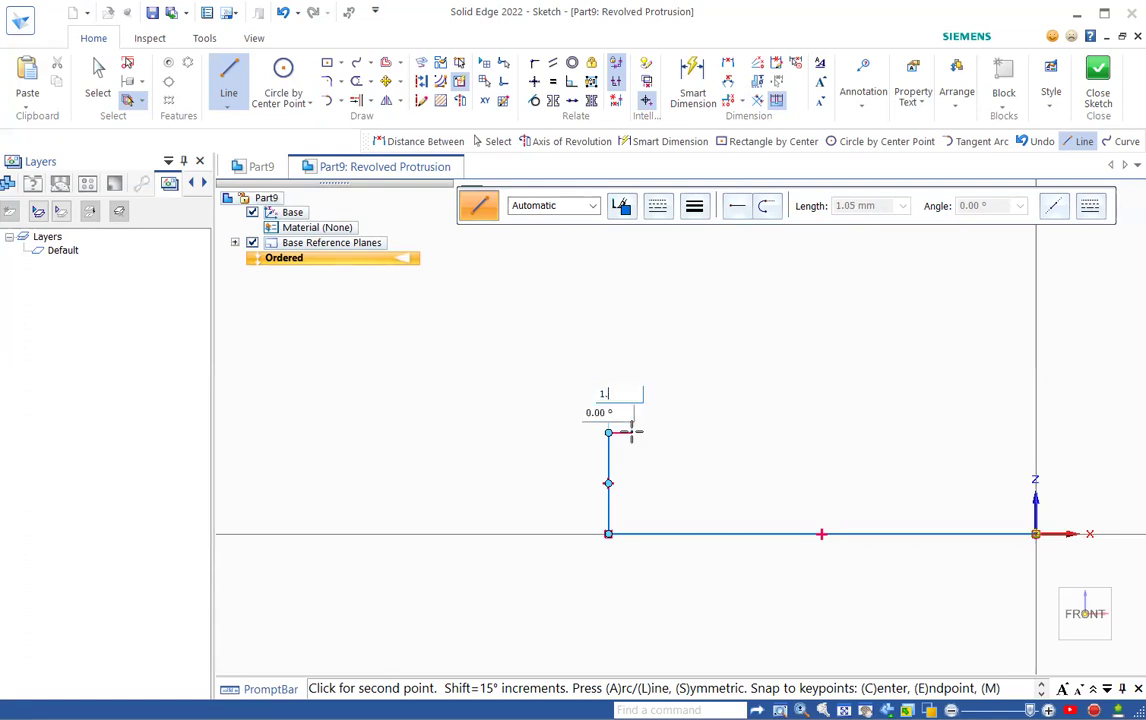
{"action": "type", "text": "5"}
{"action": "key", "text": "Tab"}
{"action": "left_click", "coordinate": [631, 432]}
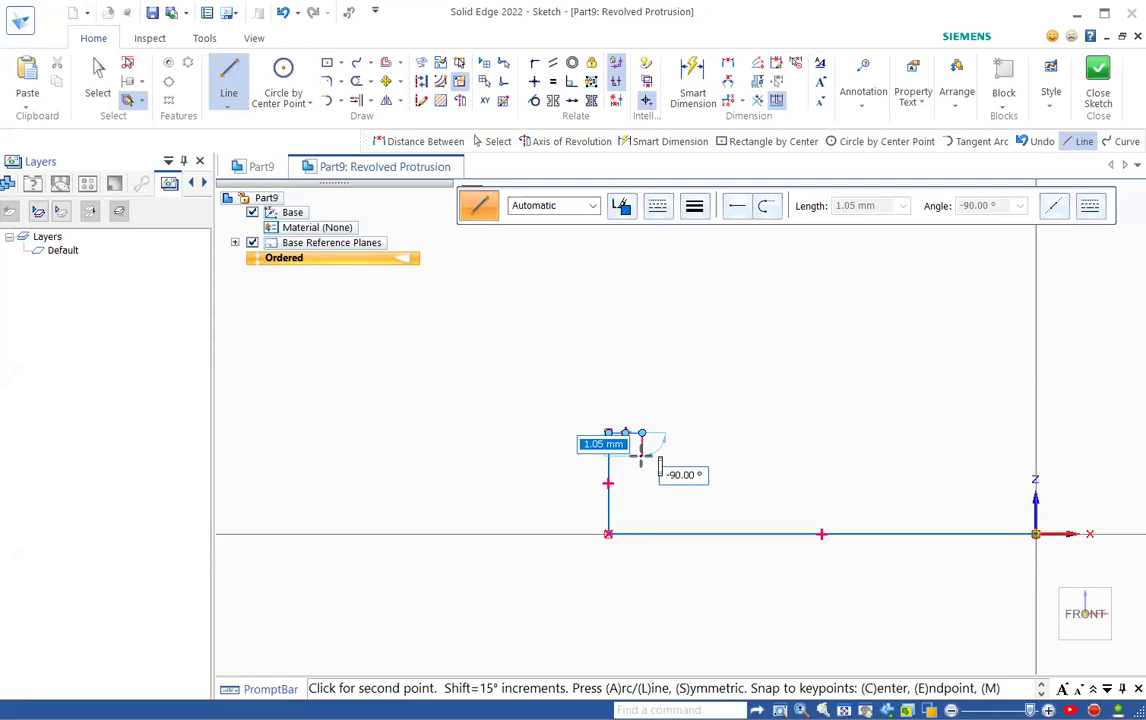
Outline the groove with lines 1.2 mm down, 1.5 mm toward the Z axis and 1.2 mm back up to the top edge level.
{"action": "type", "text": "1."}
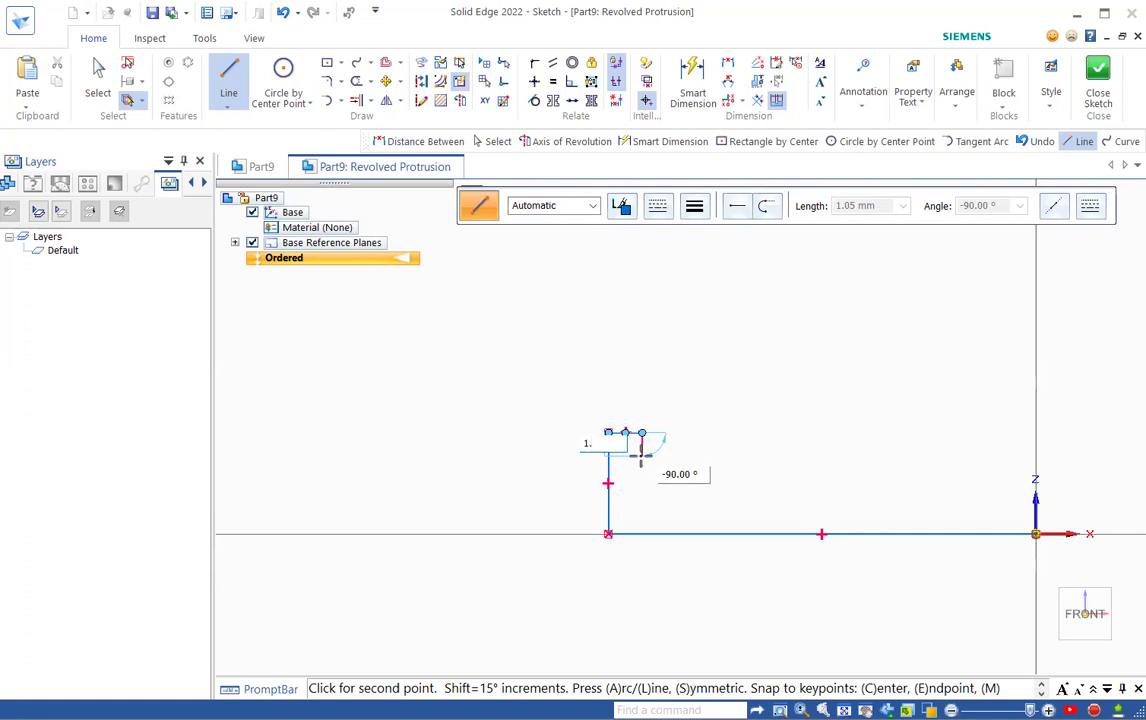
{"action": "type", "text": "20"}
{"action": "key", "text": "Tab"}
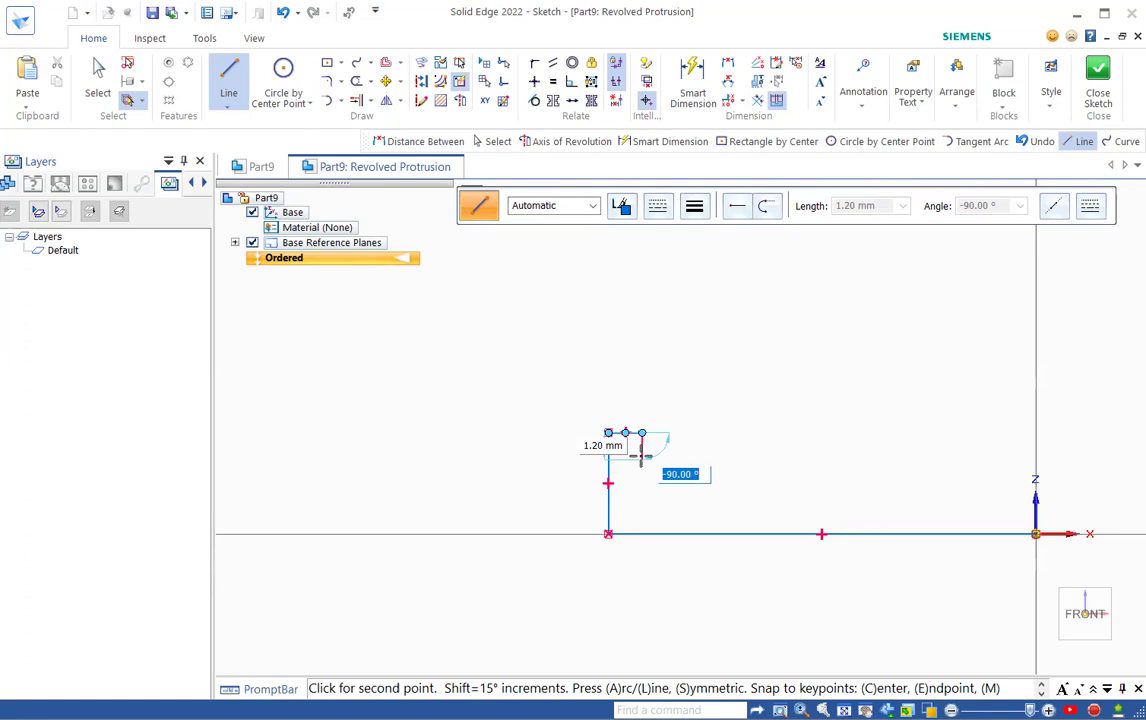
{"action": "key", "text": "Return"}
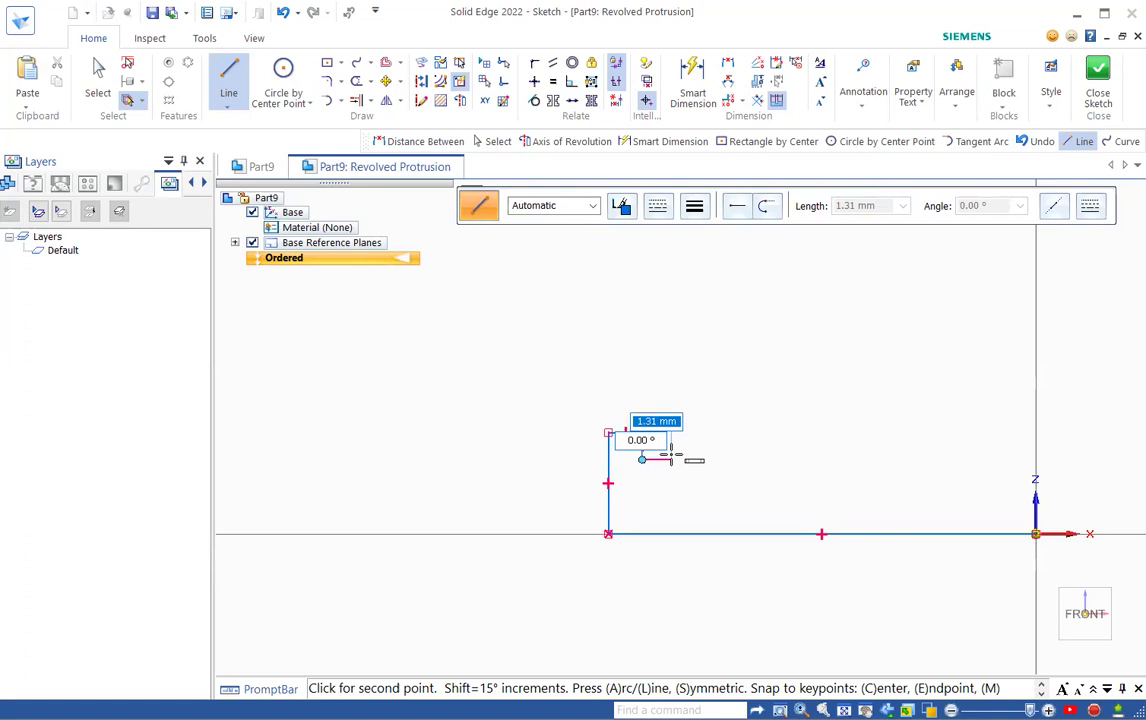
{"action": "type", "text": "1.5"}
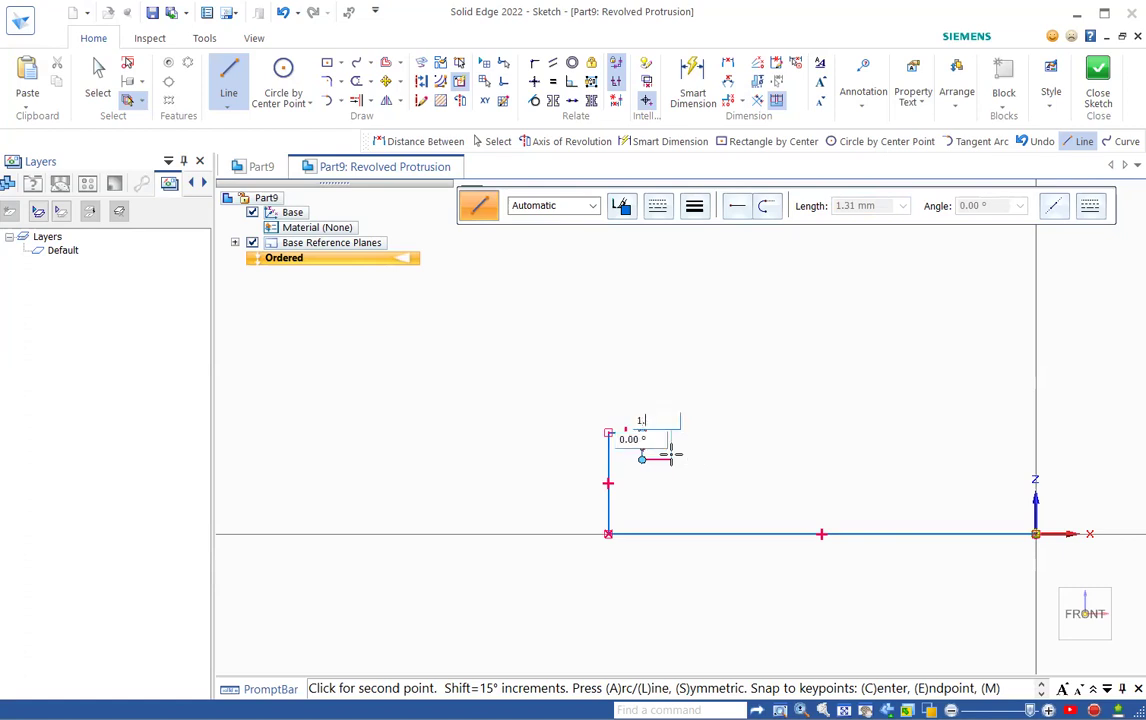
{"action": "key", "text": "Tab"}
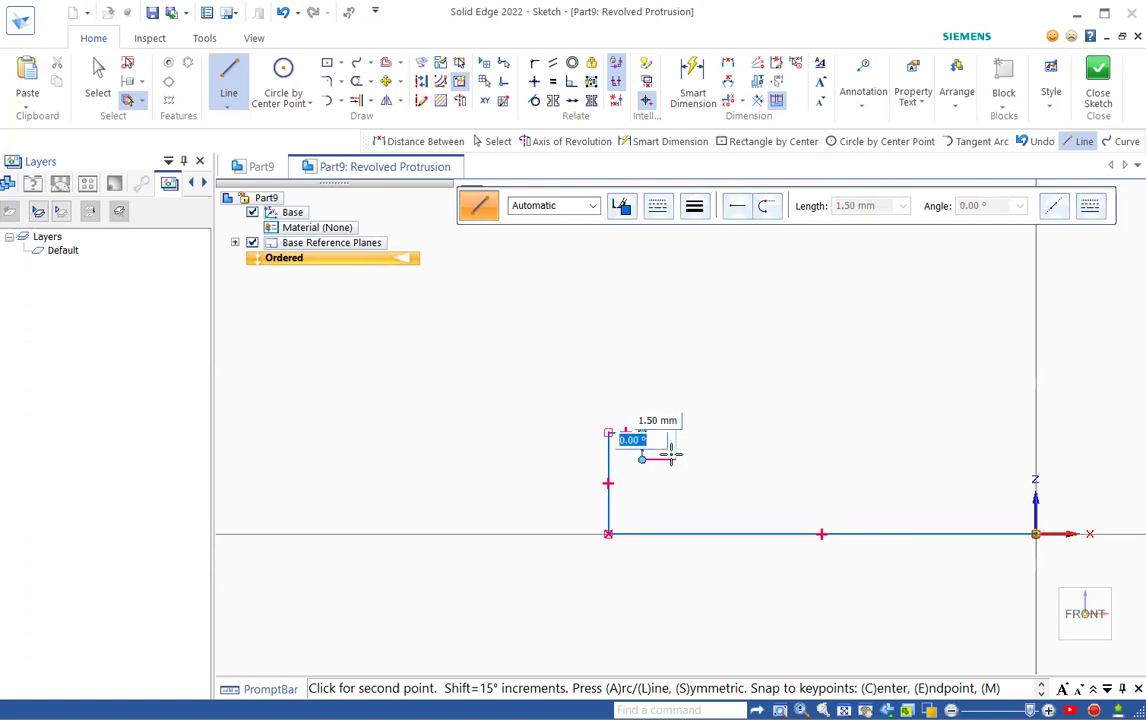
{"action": "key", "text": "Return"}
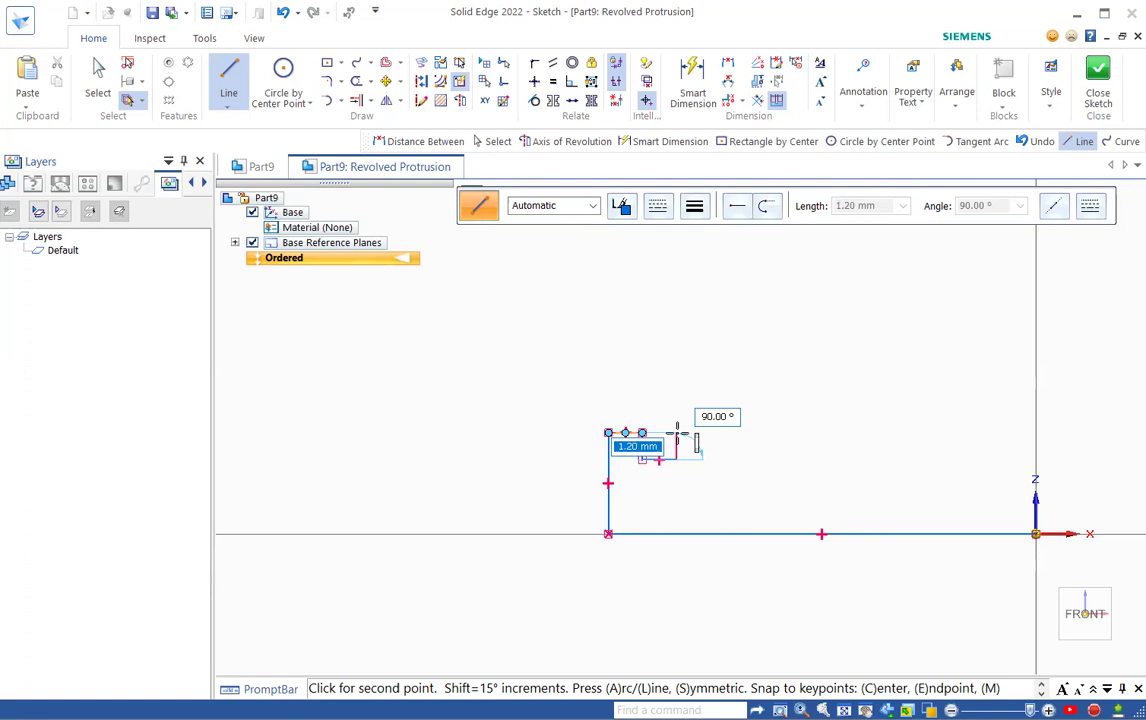
{"action": "left_click", "coordinate": [677, 433]}
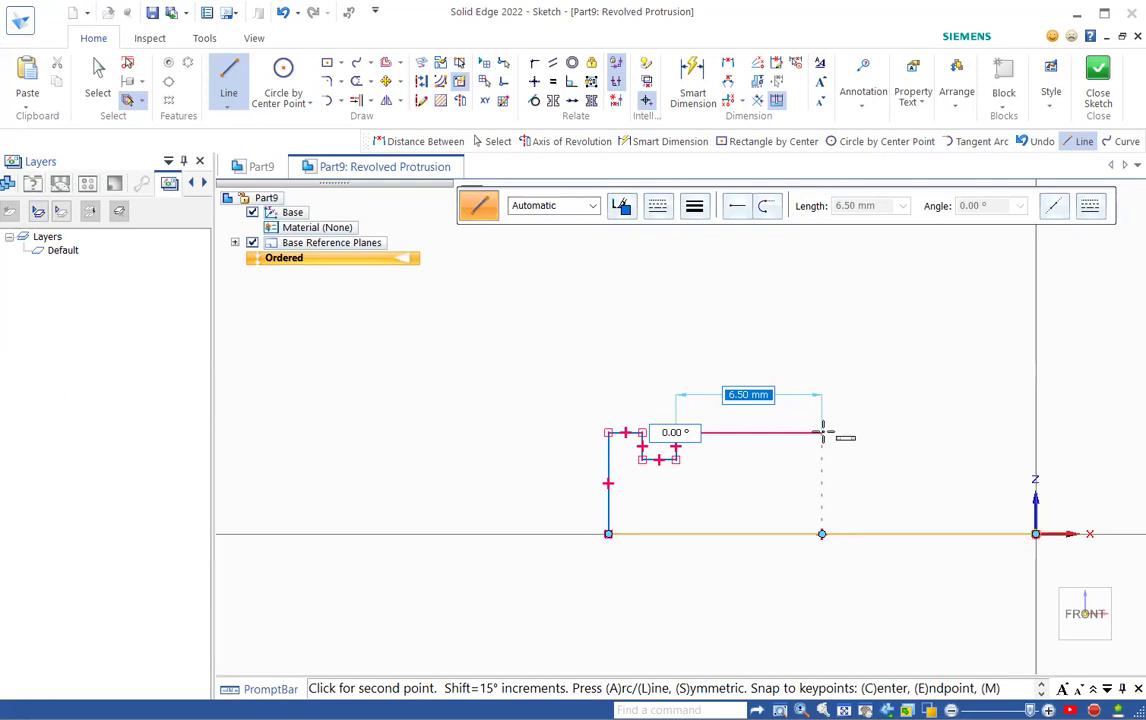
{"action": "left_click", "coordinate": [822, 432]}
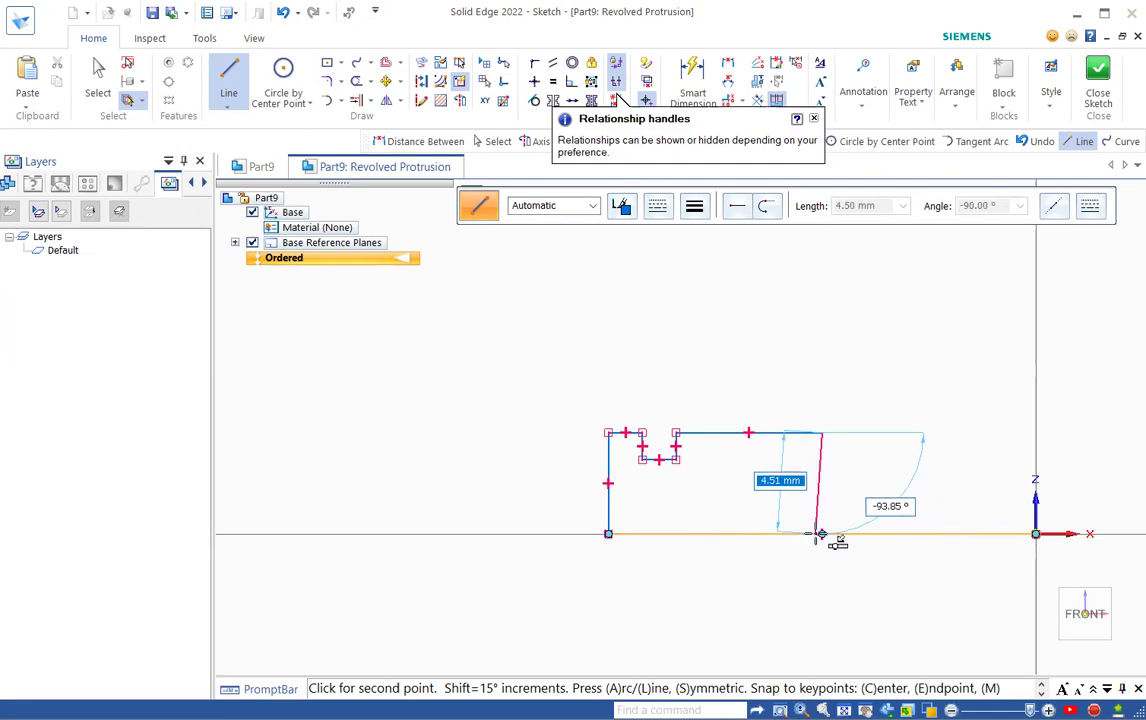
{"action": "scroll", "coordinate": [813, 533], "scroll_direction": "up", "scroll_amount": 3}
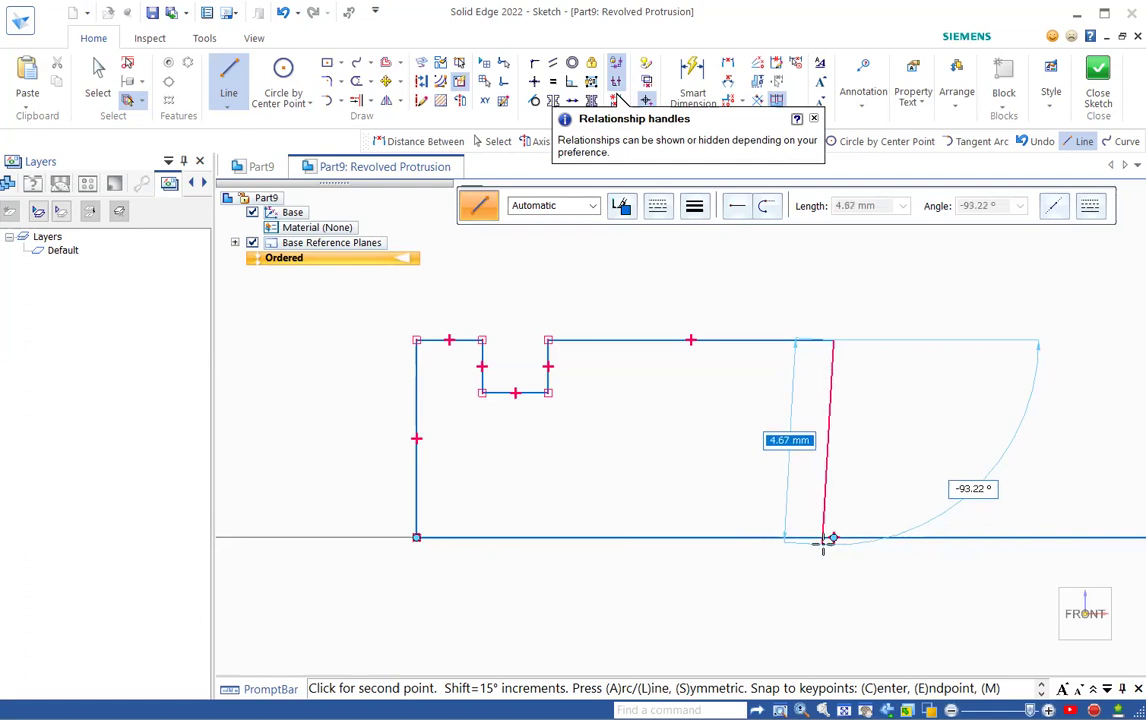
{"action": "scroll", "coordinate": [933, 372], "scroll_direction": "up", "scroll_amount": 3}
{"action": "scroll", "coordinate": [936, 362], "scroll_direction": "down", "scroll_amount": 6}
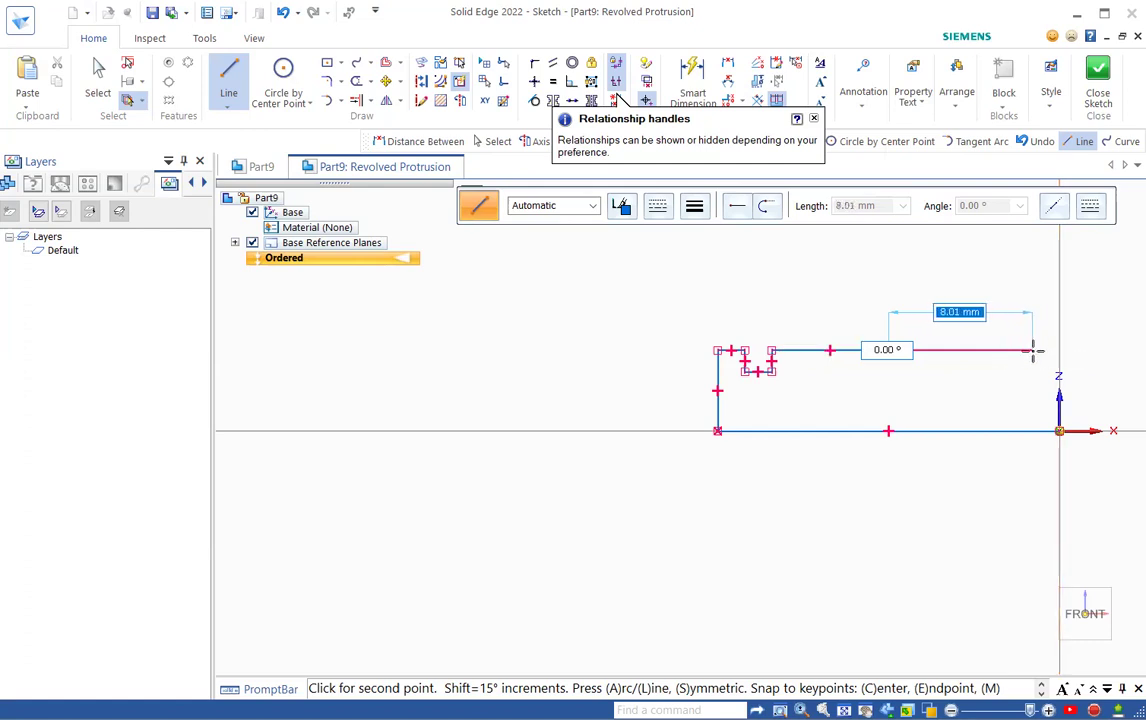
{"action": "right_click", "coordinate": [934, 325]}
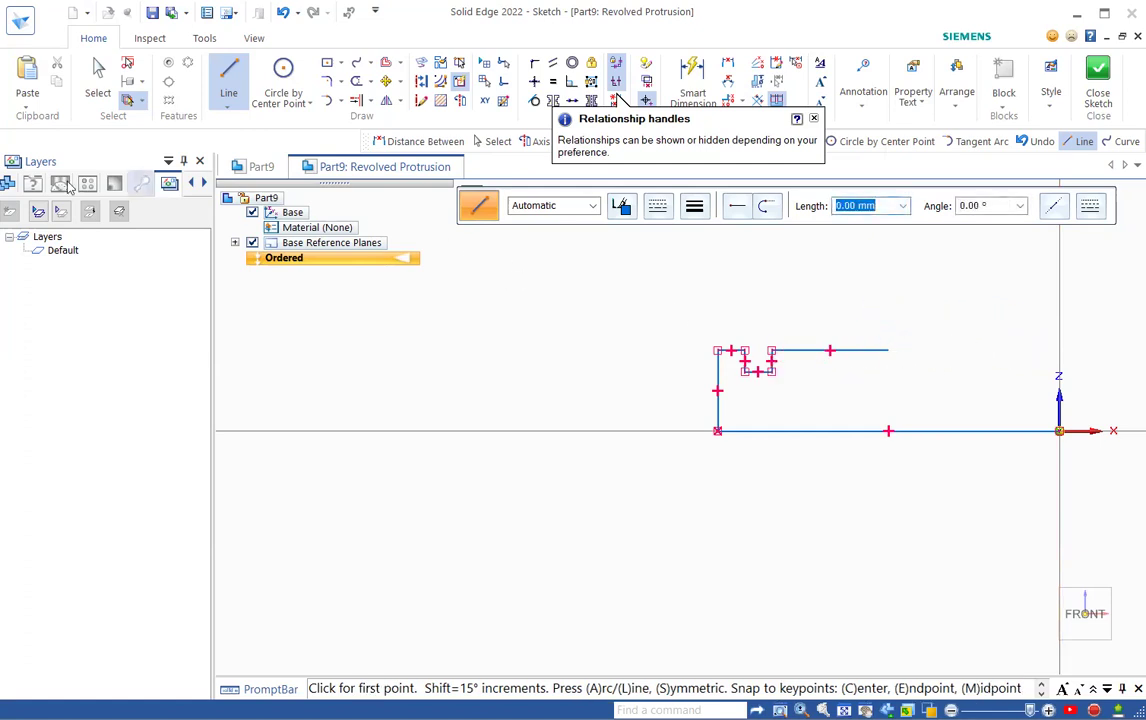
{"action": "left_click", "coordinate": [98, 75]}
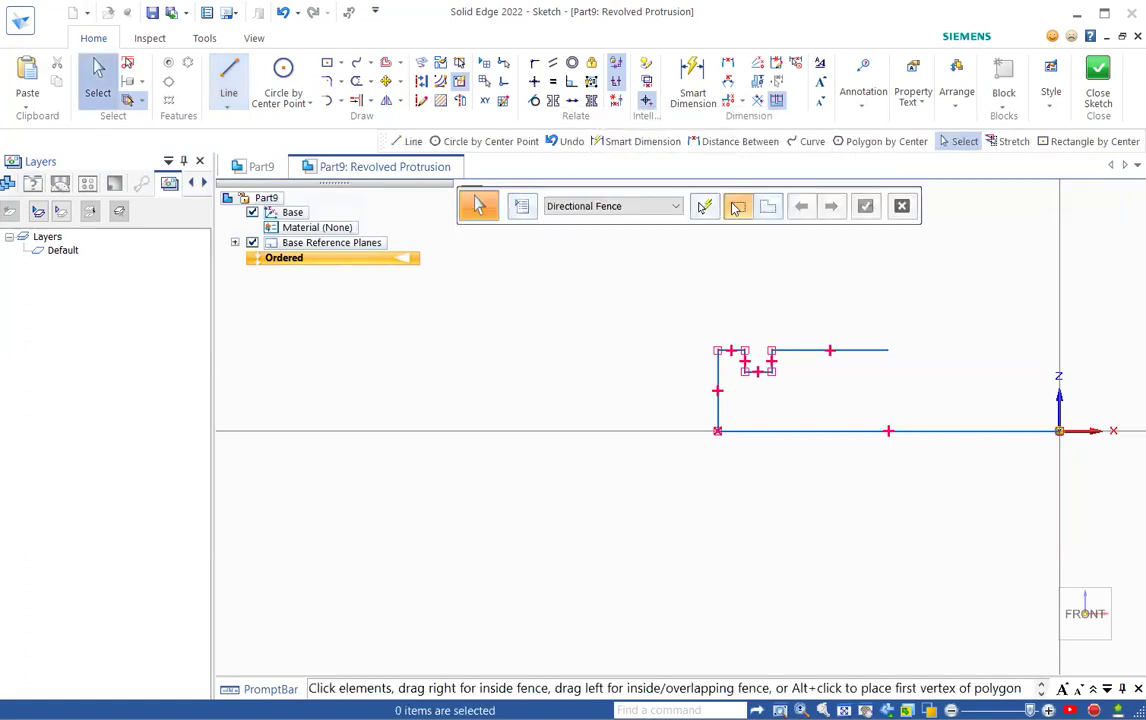
{"action": "left_click", "coordinate": [857, 355]}
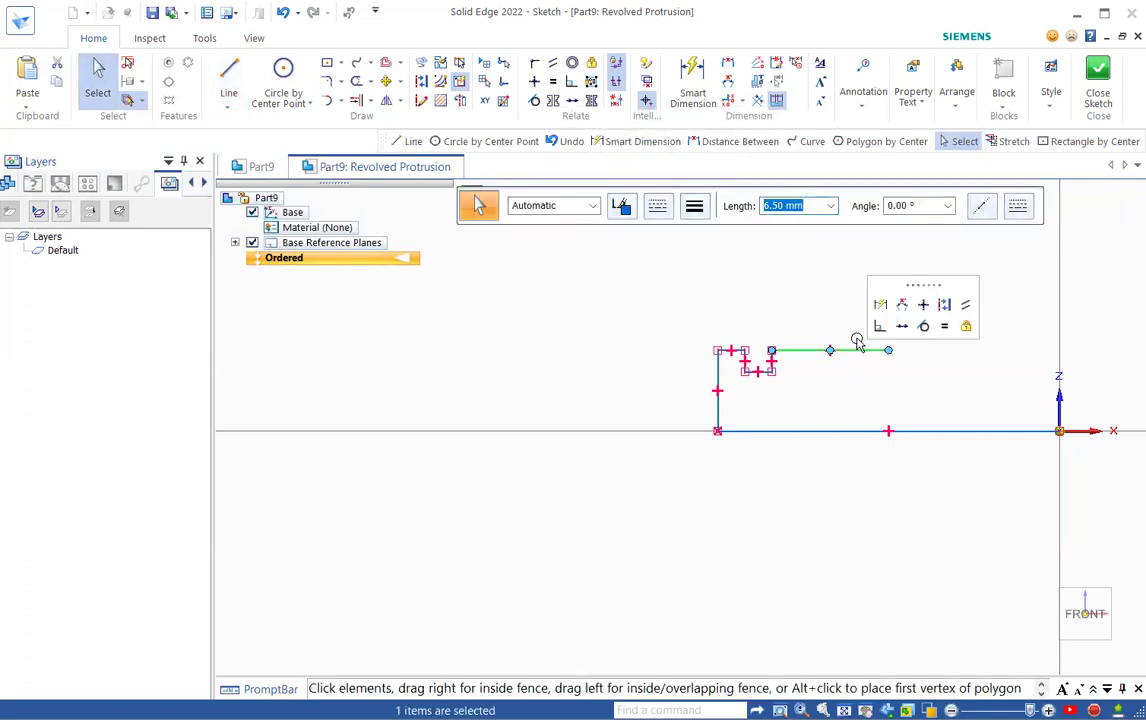
{"action": "key", "text": "Delete"}
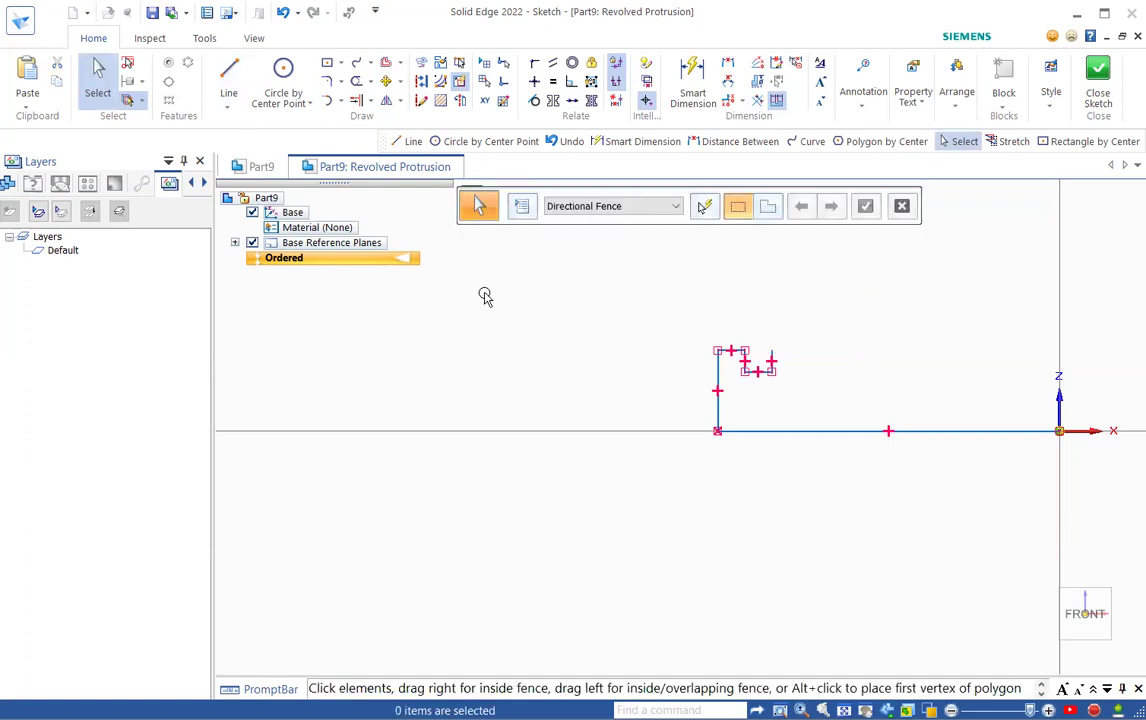
Draw a 16 mm horizontal line from the upper end of the groove's inner wall to the vertical Z axis.
{"action": "left_click", "coordinate": [228, 73]}
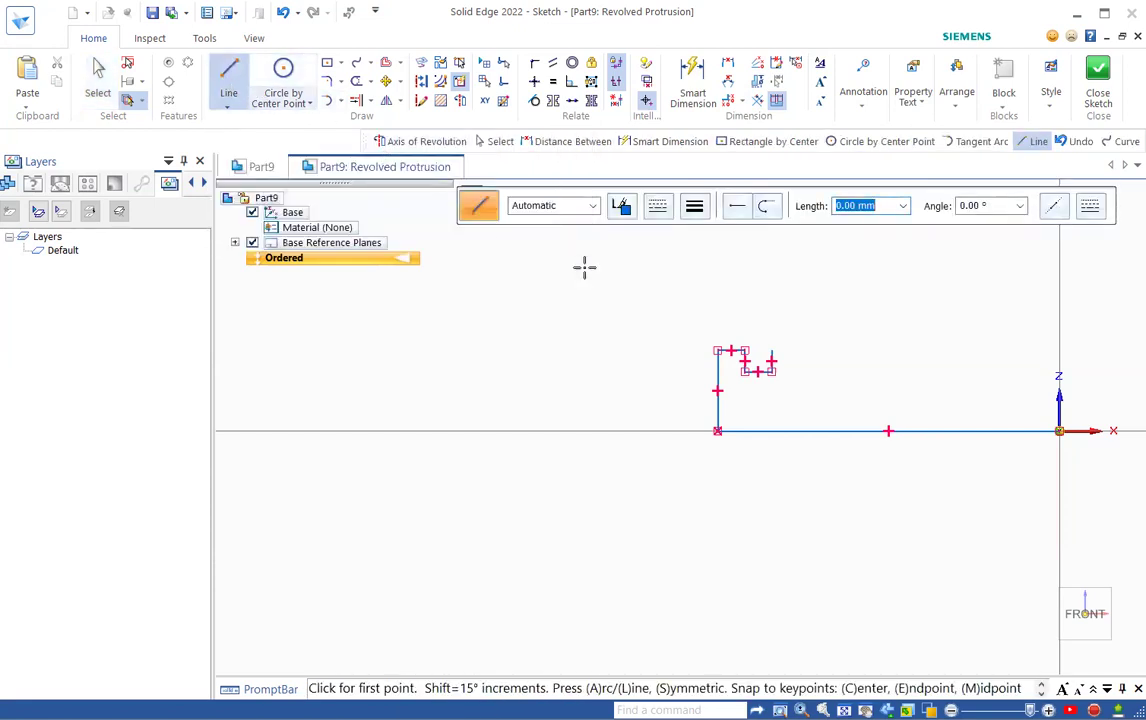
{"action": "scroll", "coordinate": [780, 345], "scroll_direction": "up", "scroll_amount": 5}
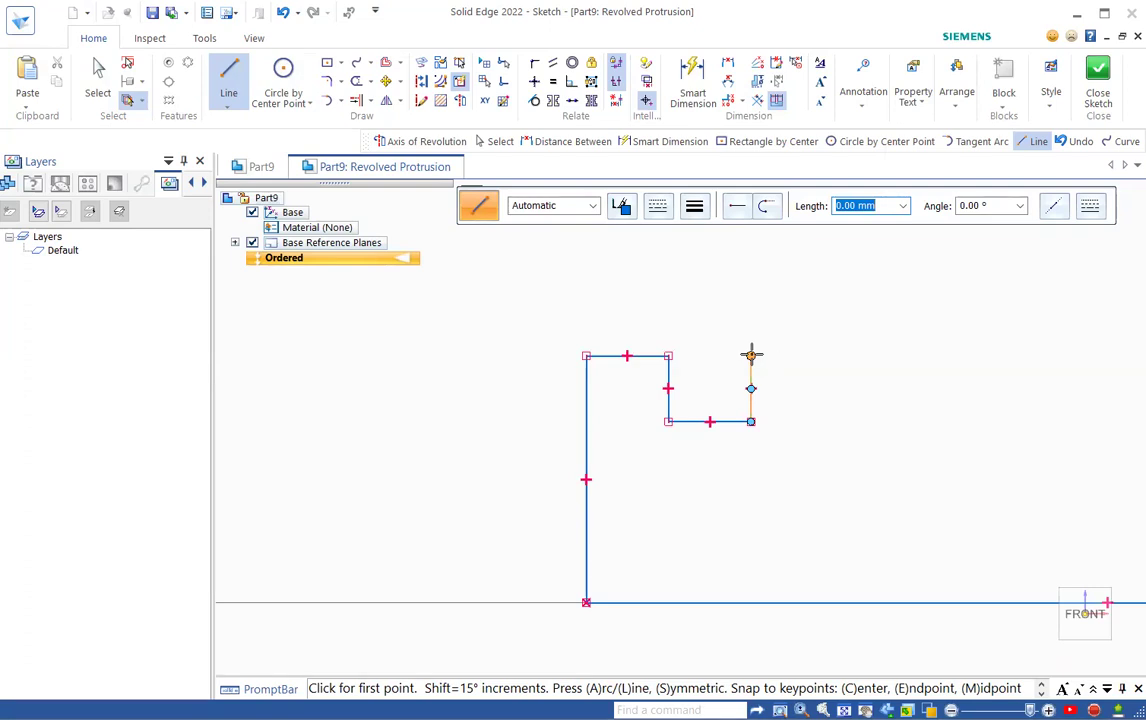
{"action": "left_click", "coordinate": [751, 354]}
{"action": "scroll", "coordinate": [819, 353], "scroll_direction": "up", "scroll_amount": 4}
{"action": "scroll", "coordinate": [824, 350], "scroll_direction": "down", "scroll_amount": 8}
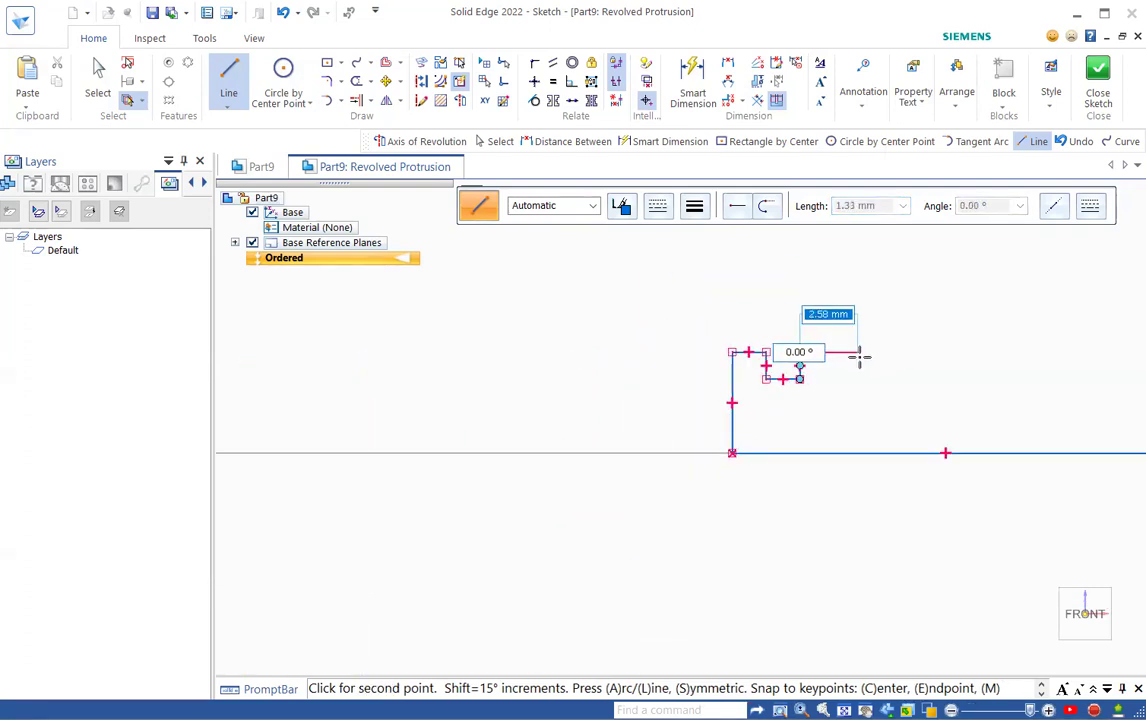
{"action": "scroll", "coordinate": [932, 372], "scroll_direction": "down", "scroll_amount": 3}
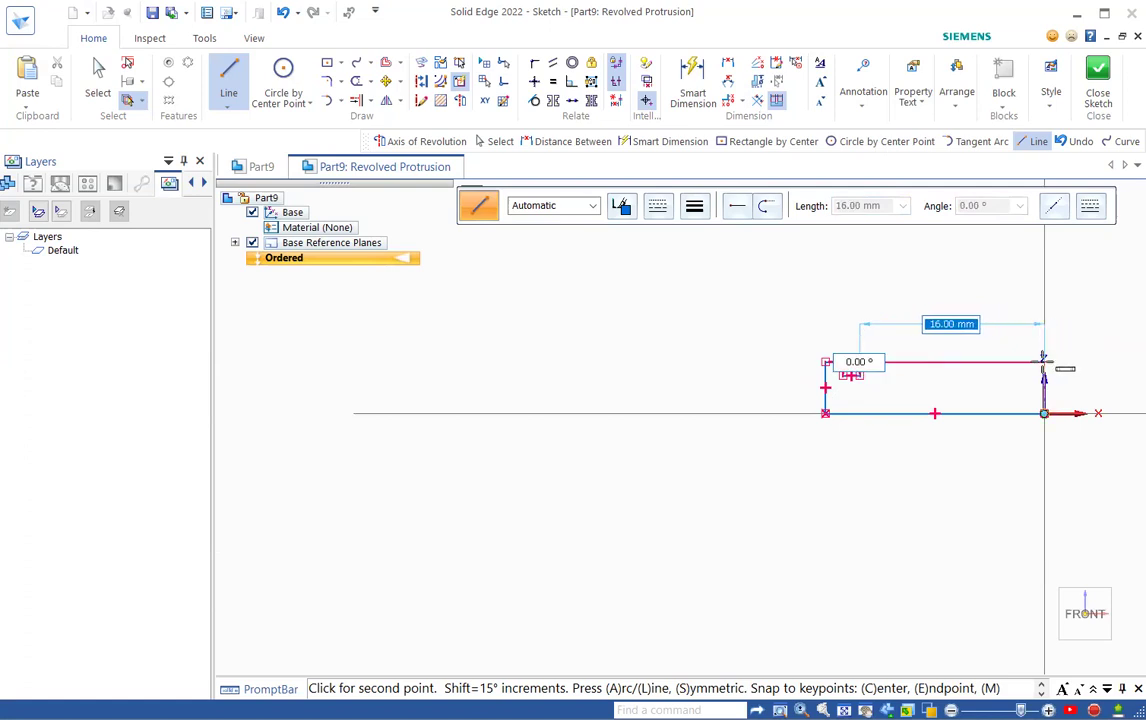
{"action": "scroll", "coordinate": [1043, 365], "scroll_direction": "up", "scroll_amount": 3}
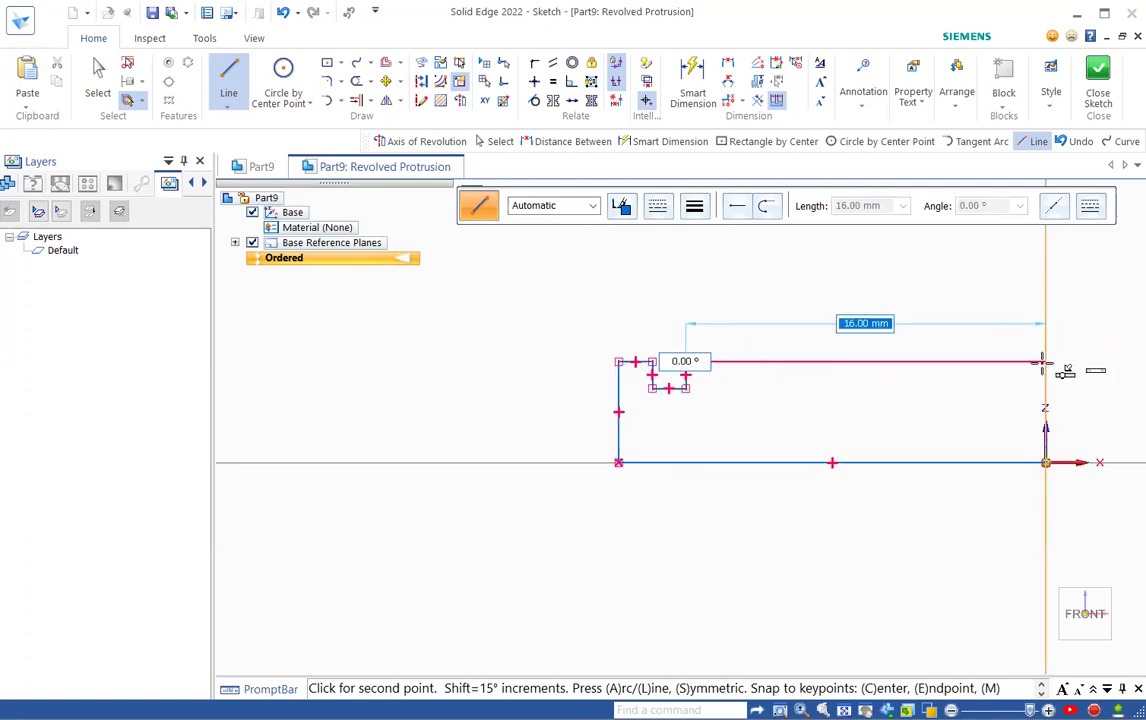
{"action": "left_click", "coordinate": [1044, 362]}
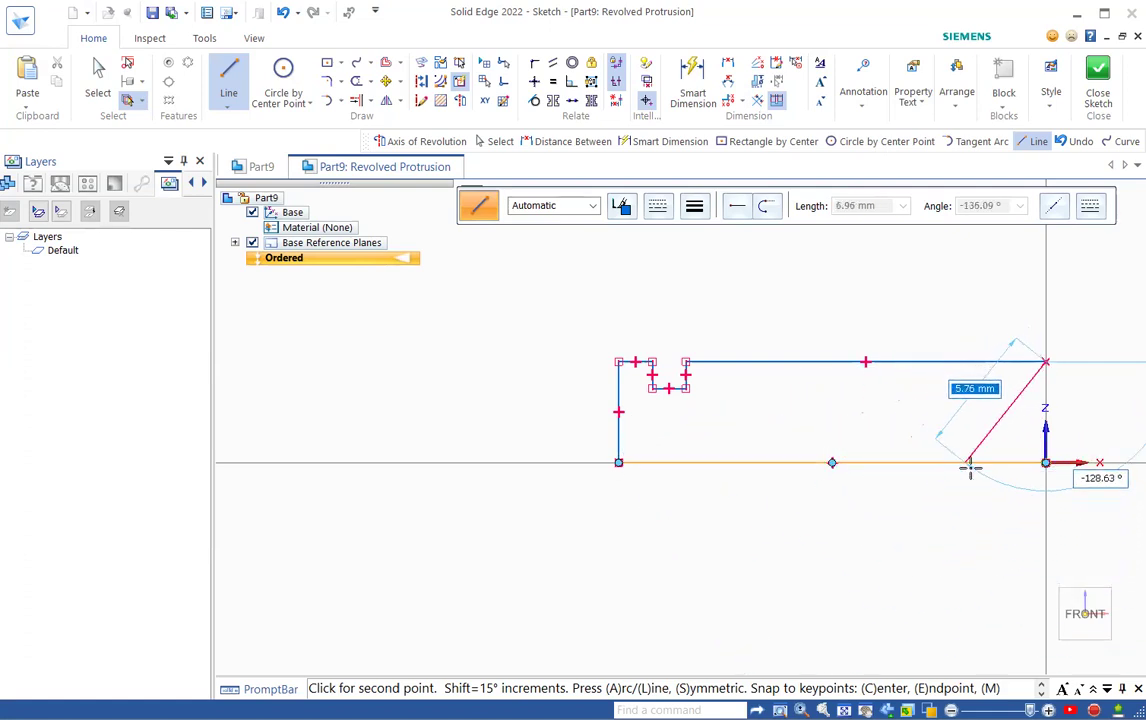
Close the profile with a vertical line from the end of the 16 mm line down to the origin.
{"action": "left_click", "coordinate": [1045, 462]}
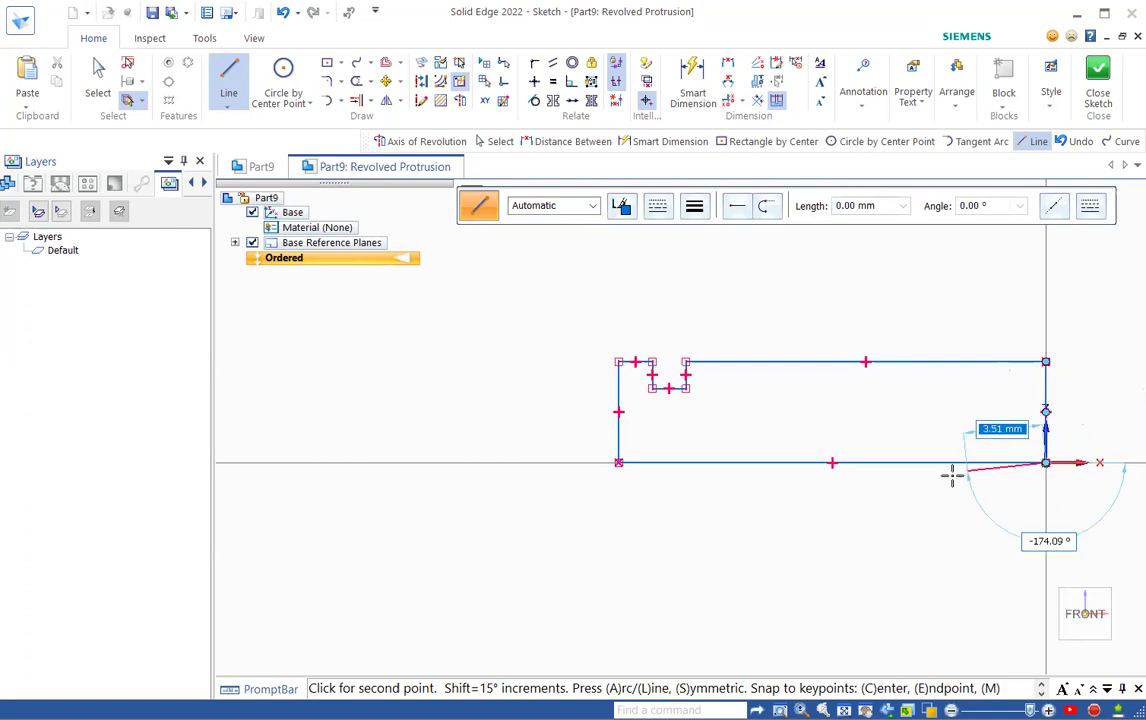
{"action": "right_click", "coordinate": [905, 517]}
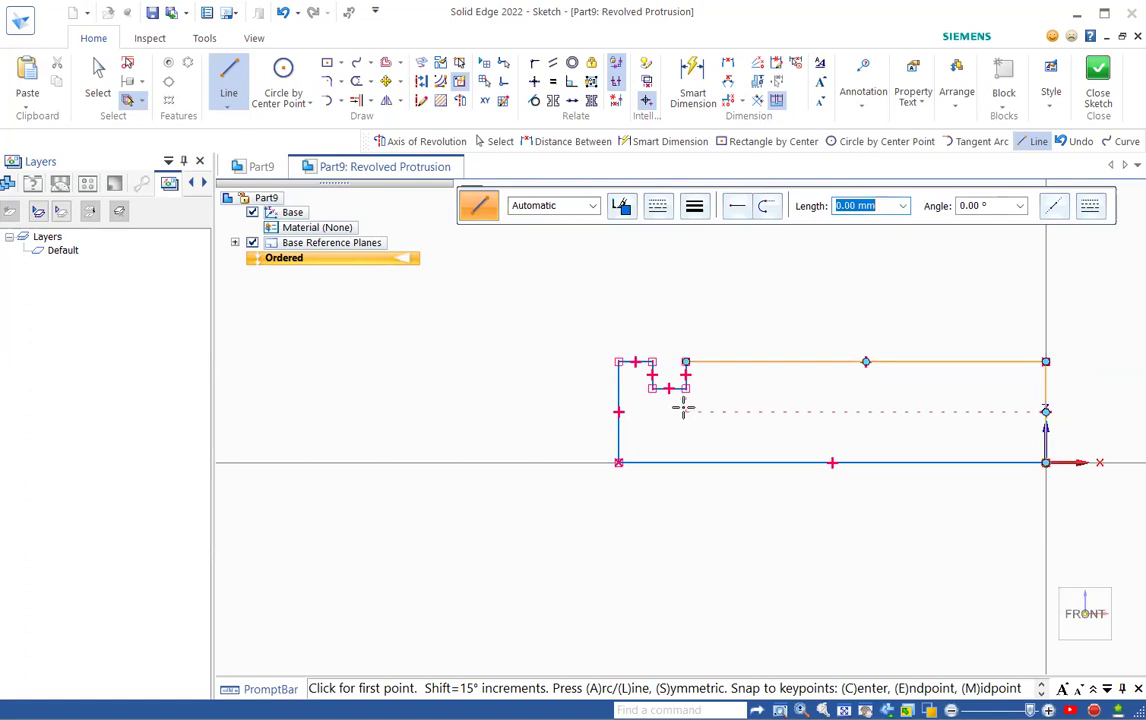
{"action": "scroll", "coordinate": [683, 407], "scroll_direction": "up", "scroll_amount": 1}
{"action": "scroll", "coordinate": [683, 407], "scroll_direction": "down", "scroll_amount": 2}
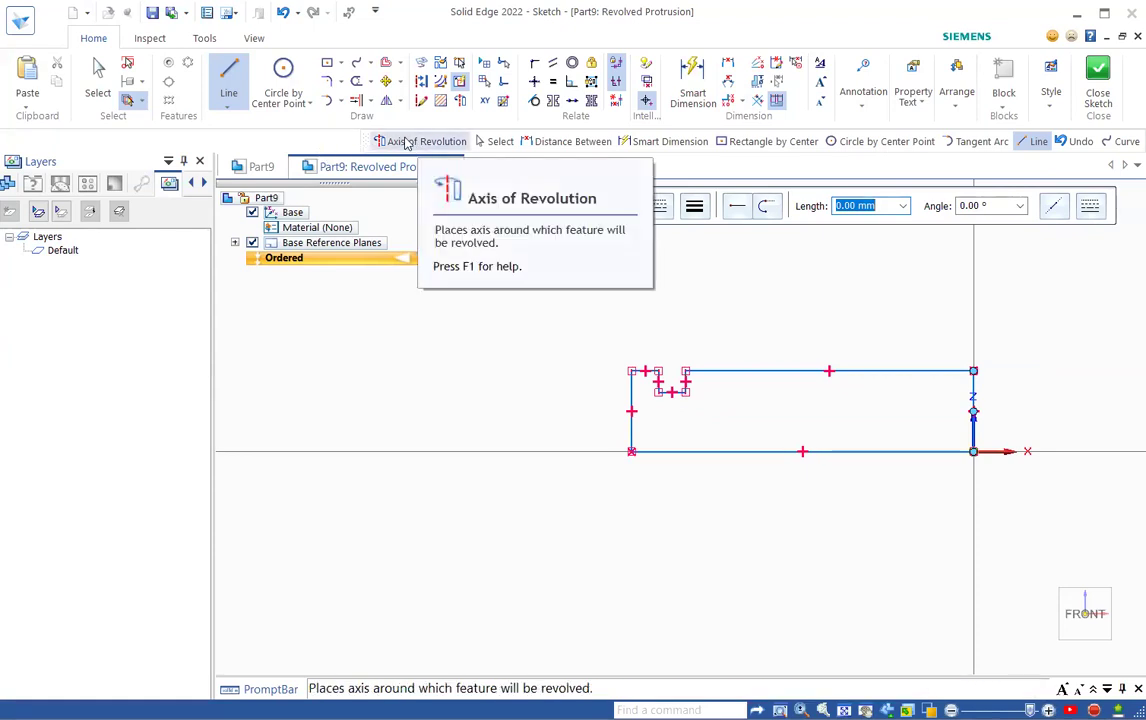
Set the horizontal reference line along the profile's base as the axis of revolution and close the sketch.
{"action": "left_click", "coordinate": [462, 104]}
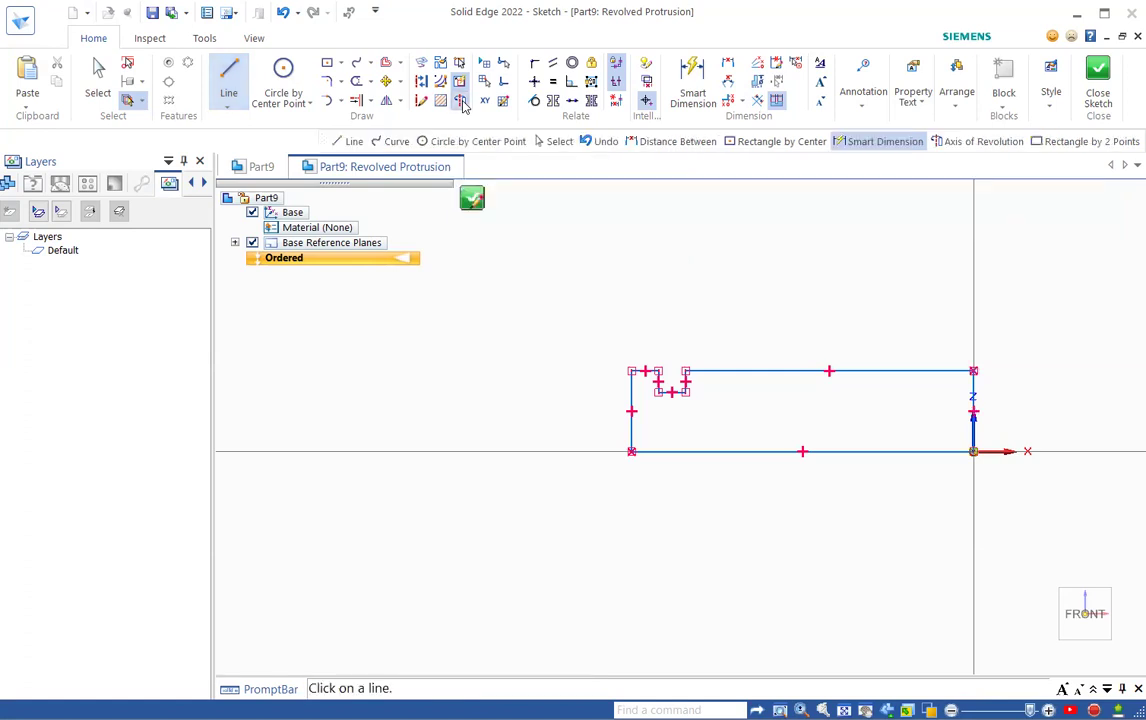
{"action": "left_click", "coordinate": [580, 451]}
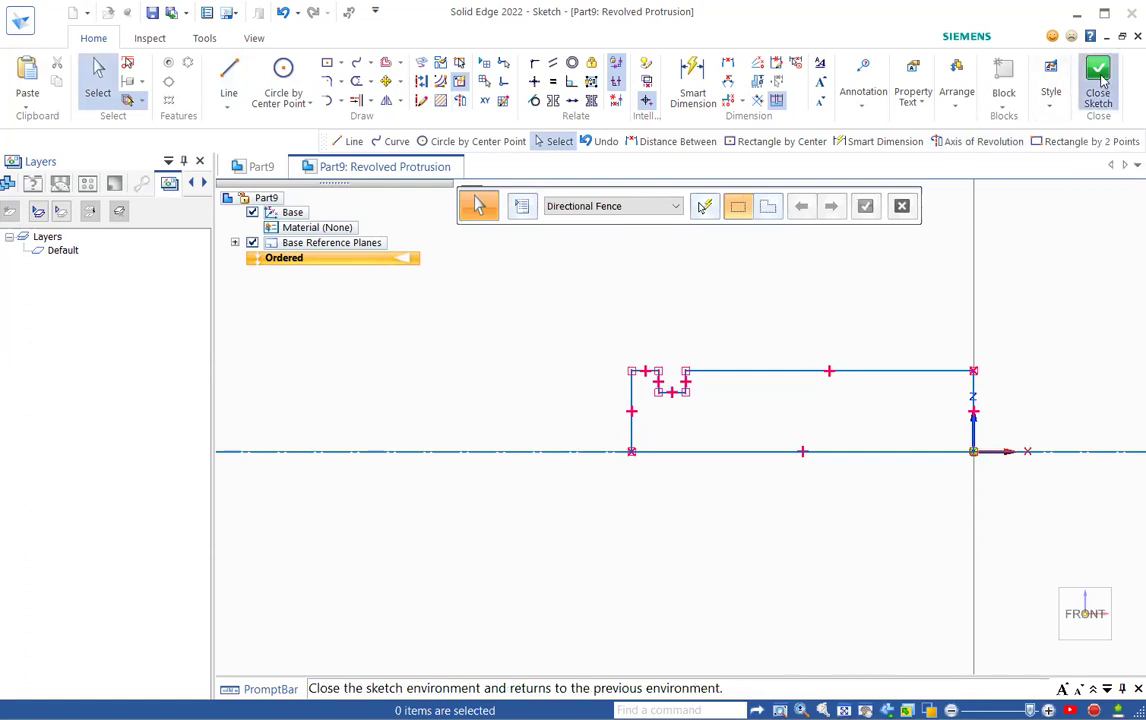
{"action": "left_click", "coordinate": [1098, 80]}
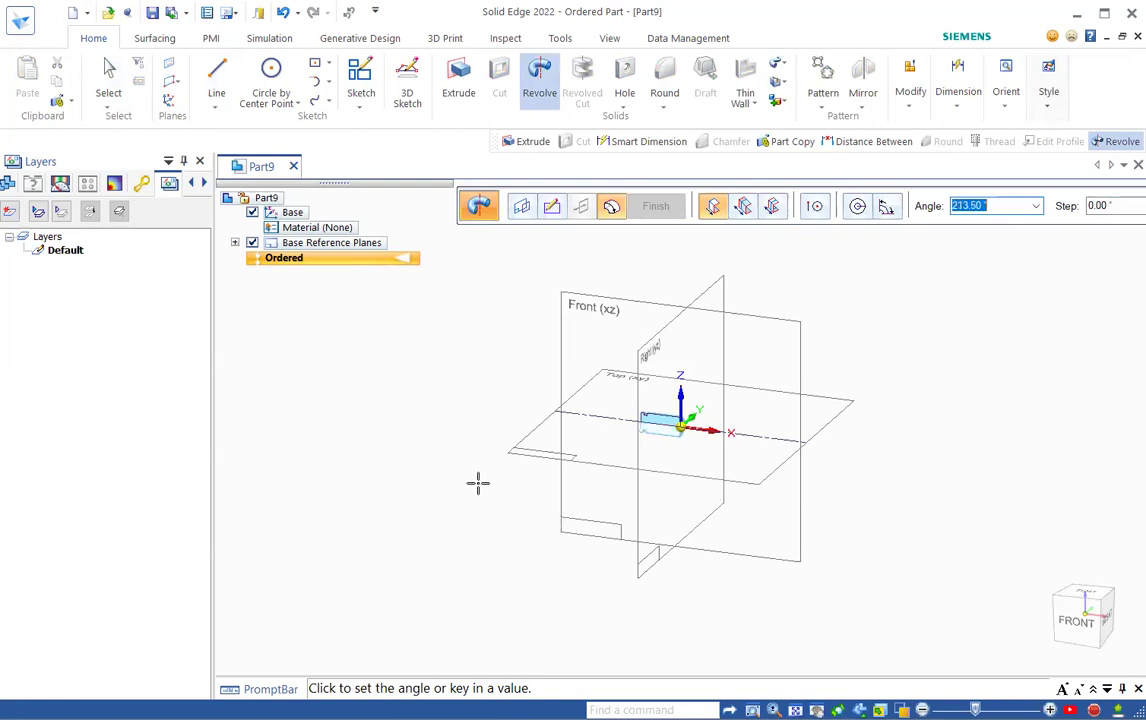
Revolve the grooved profile a full 360° into a solid cylinder and finish the feature.
{"action": "scroll", "coordinate": [677, 422], "scroll_direction": "up", "scroll_amount": 2}
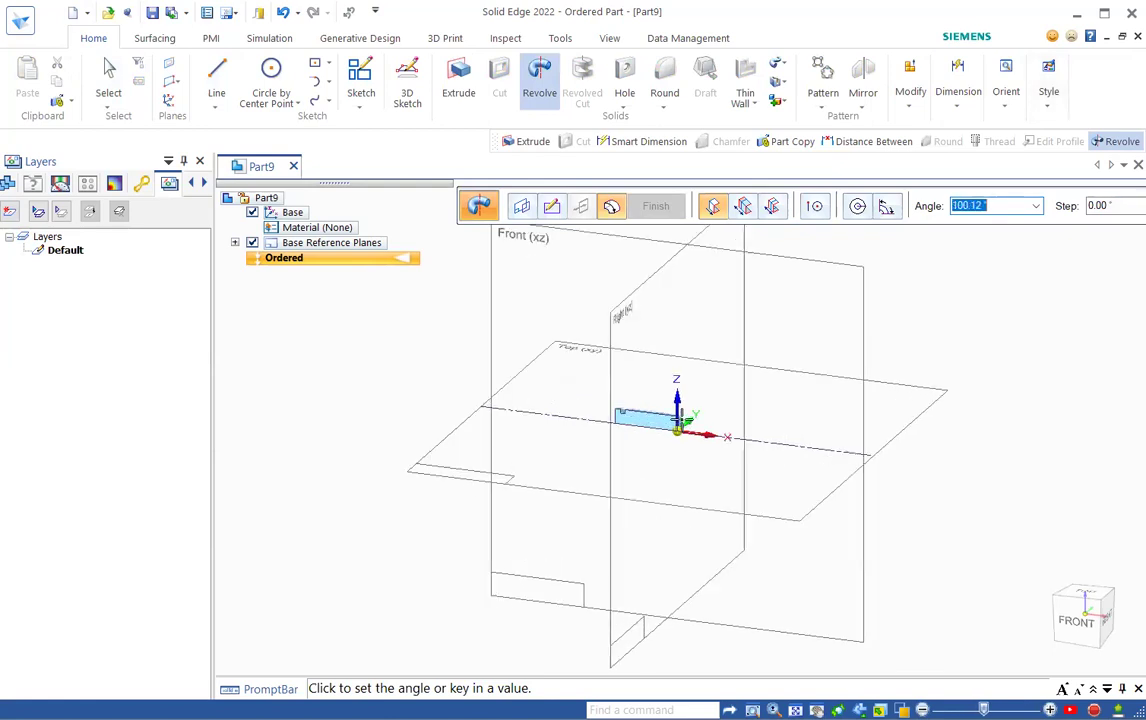
{"action": "scroll", "coordinate": [677, 422], "scroll_direction": "up", "scroll_amount": 2}
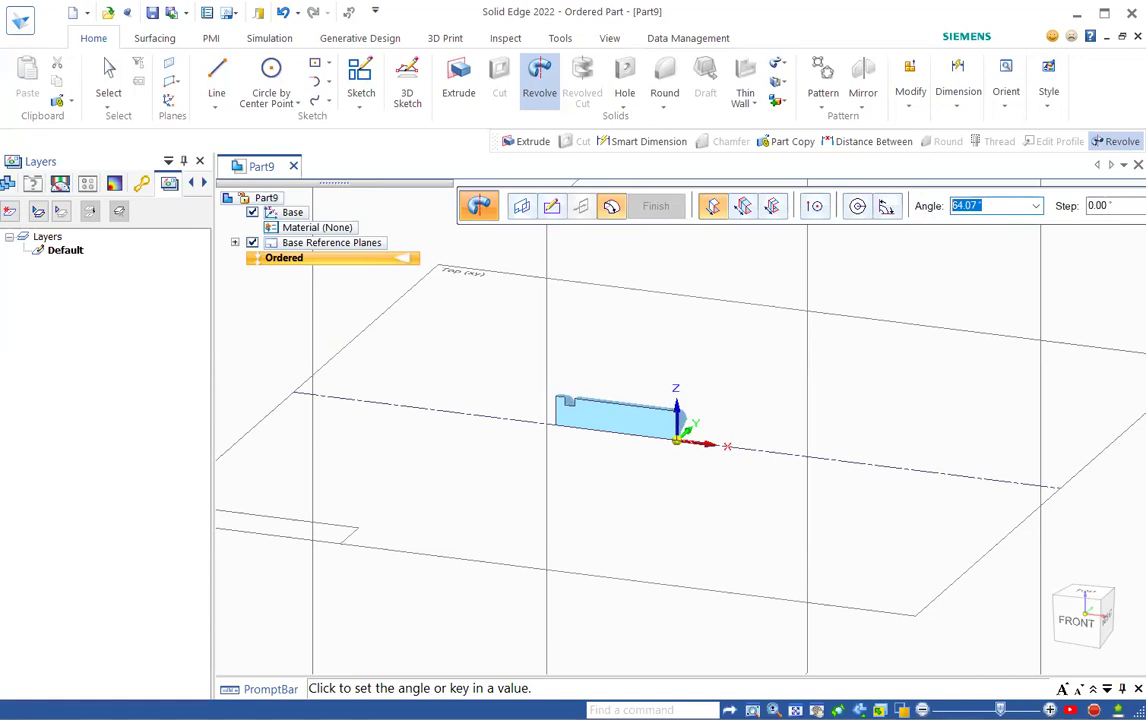
{"action": "left_click", "coordinate": [857, 207]}
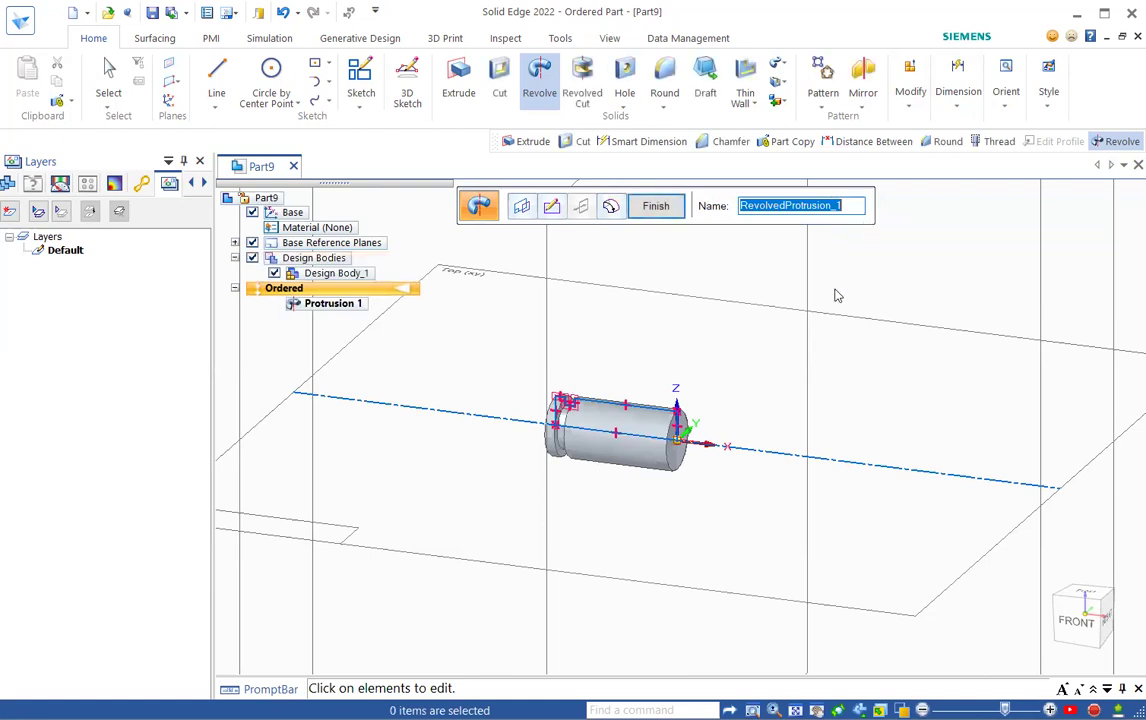
{"action": "left_click", "coordinate": [654, 206]}
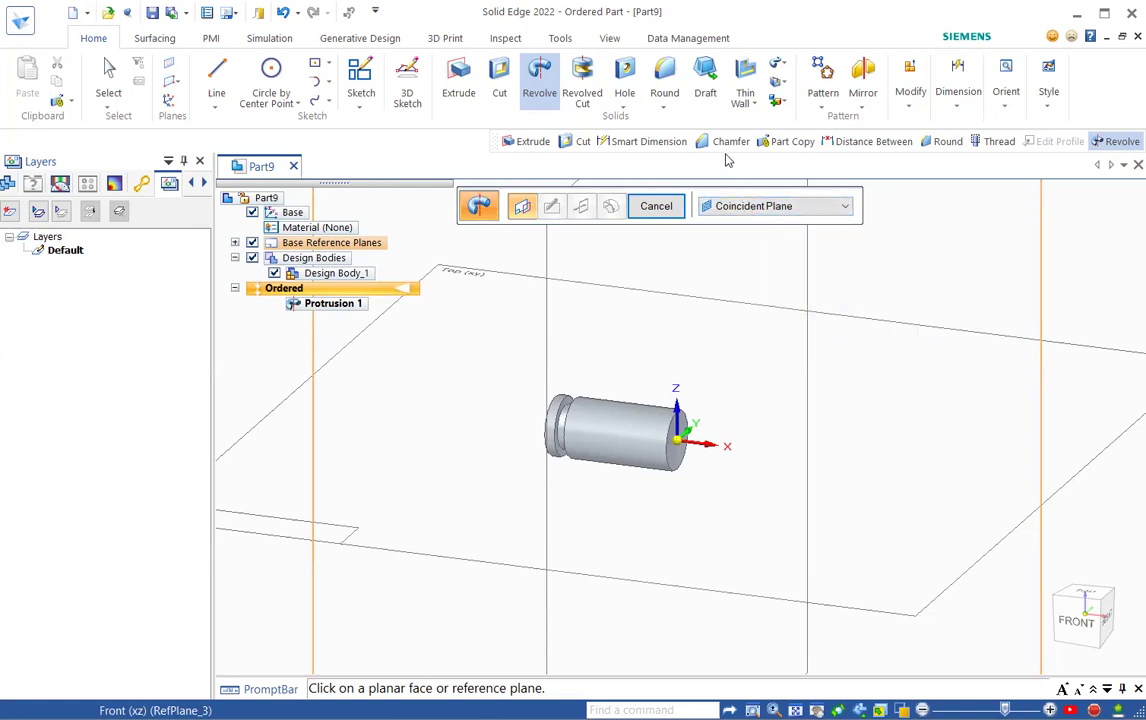
Mirror a copy of the revolved body about its flat end face at the origin using Mirror Copy Part.
{"action": "left_click", "coordinate": [863, 108]}
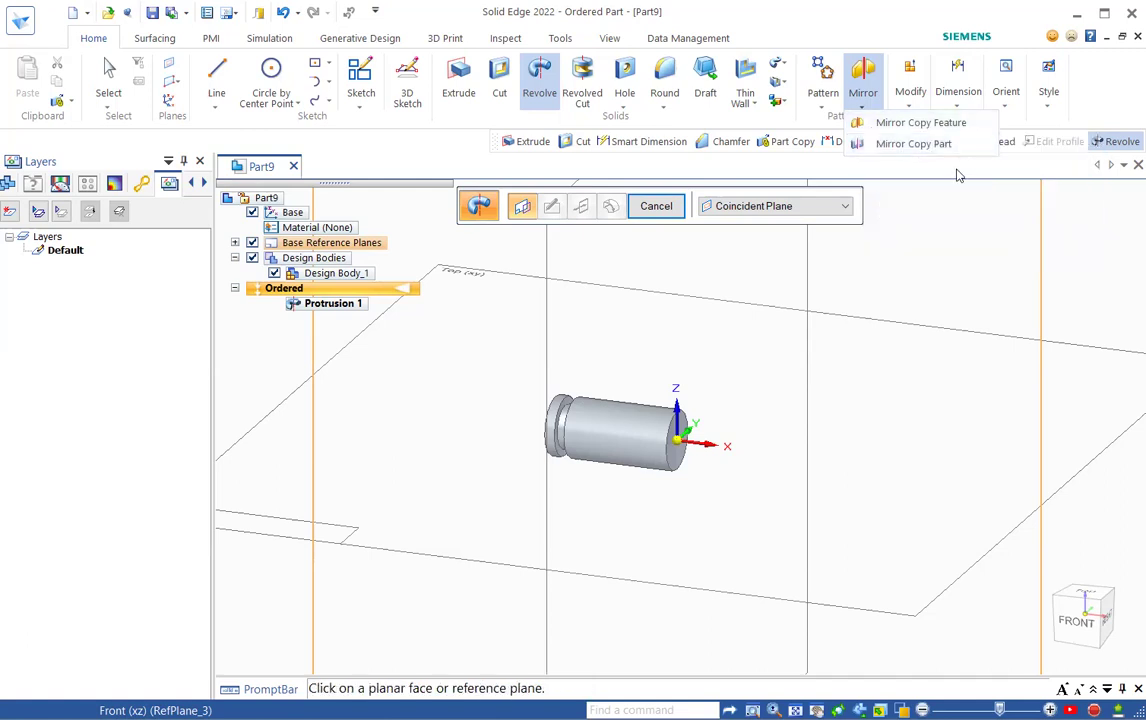
{"action": "left_click", "coordinate": [913, 144]}
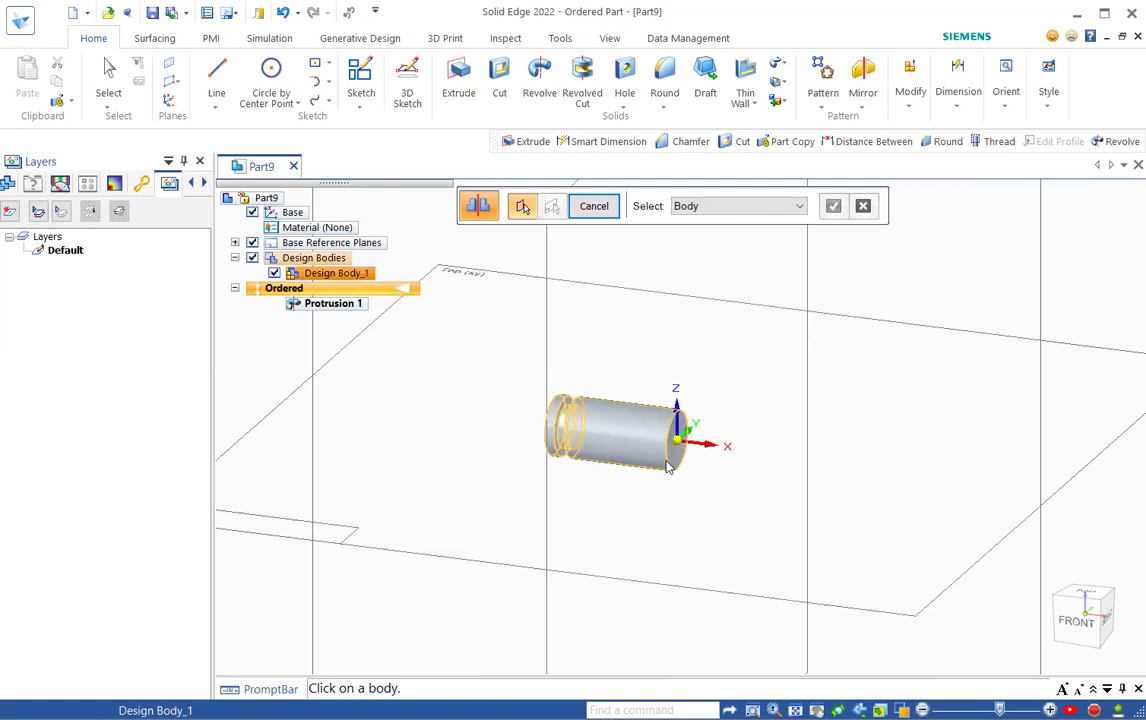
{"action": "left_click", "coordinate": [630, 465]}
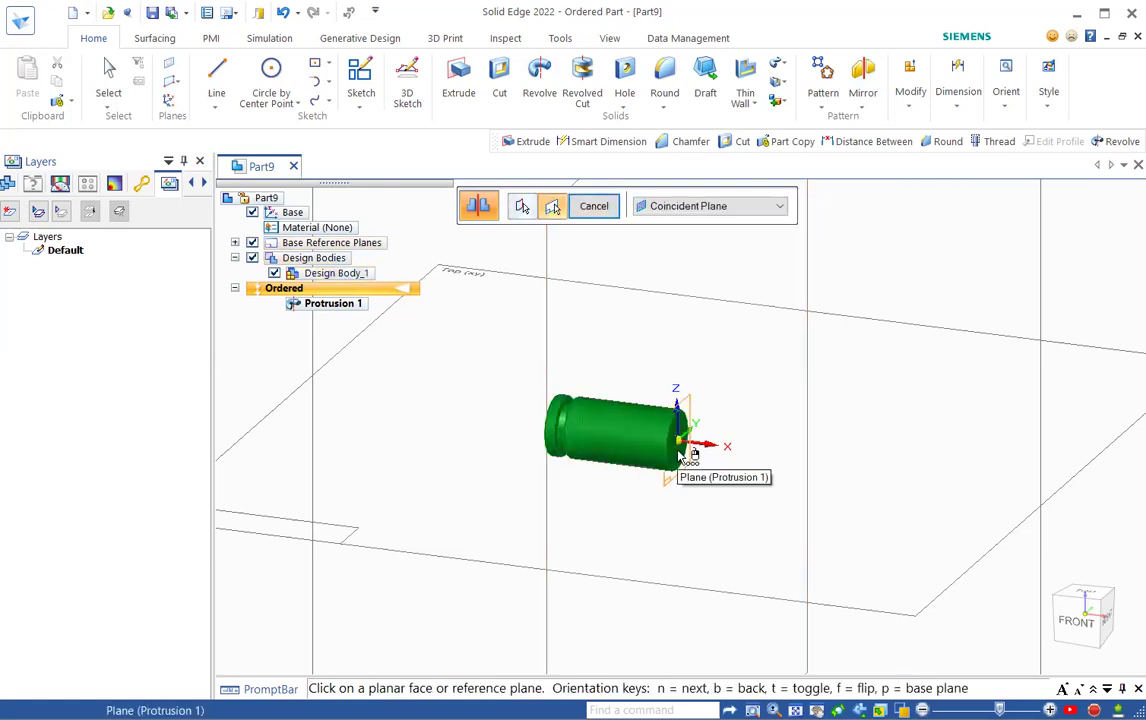
{"action": "left_click", "coordinate": [679, 455]}
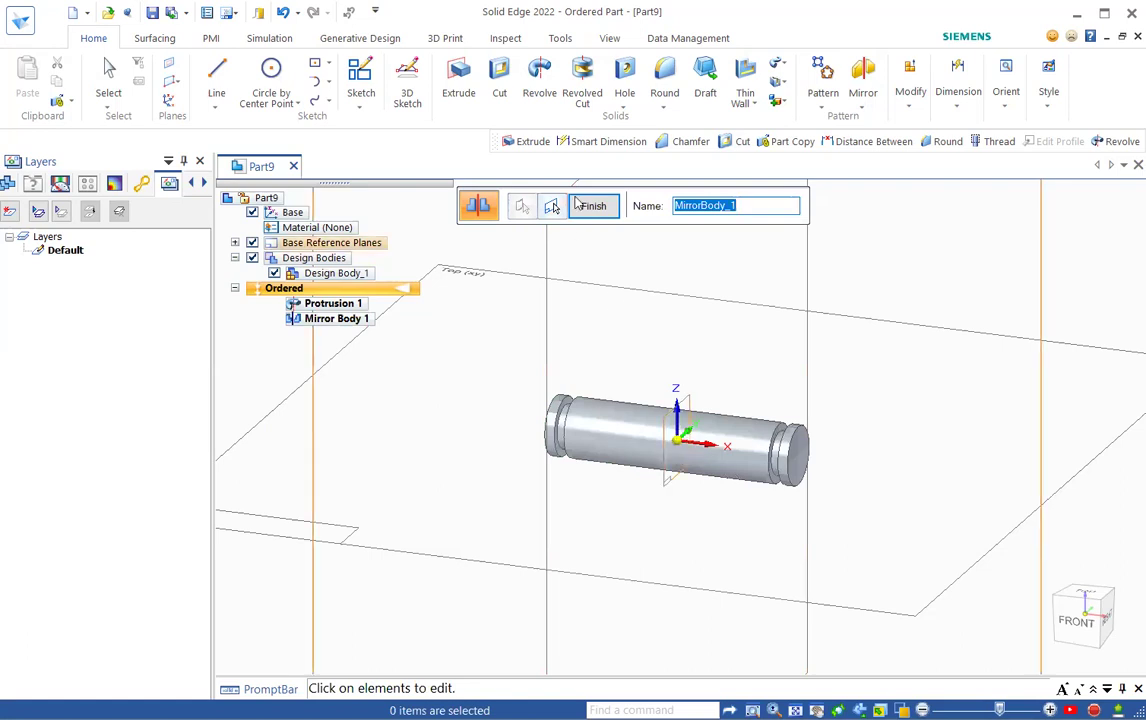
{"action": "left_click", "coordinate": [593, 206]}
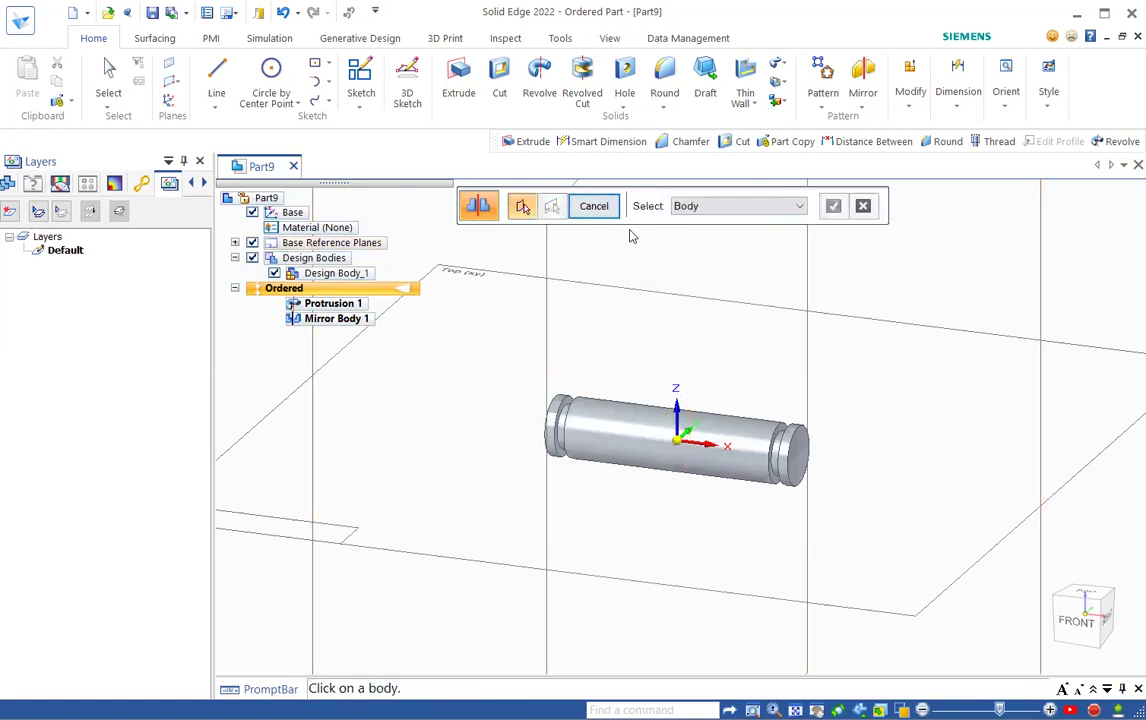
{"action": "left_click", "coordinate": [593, 206]}
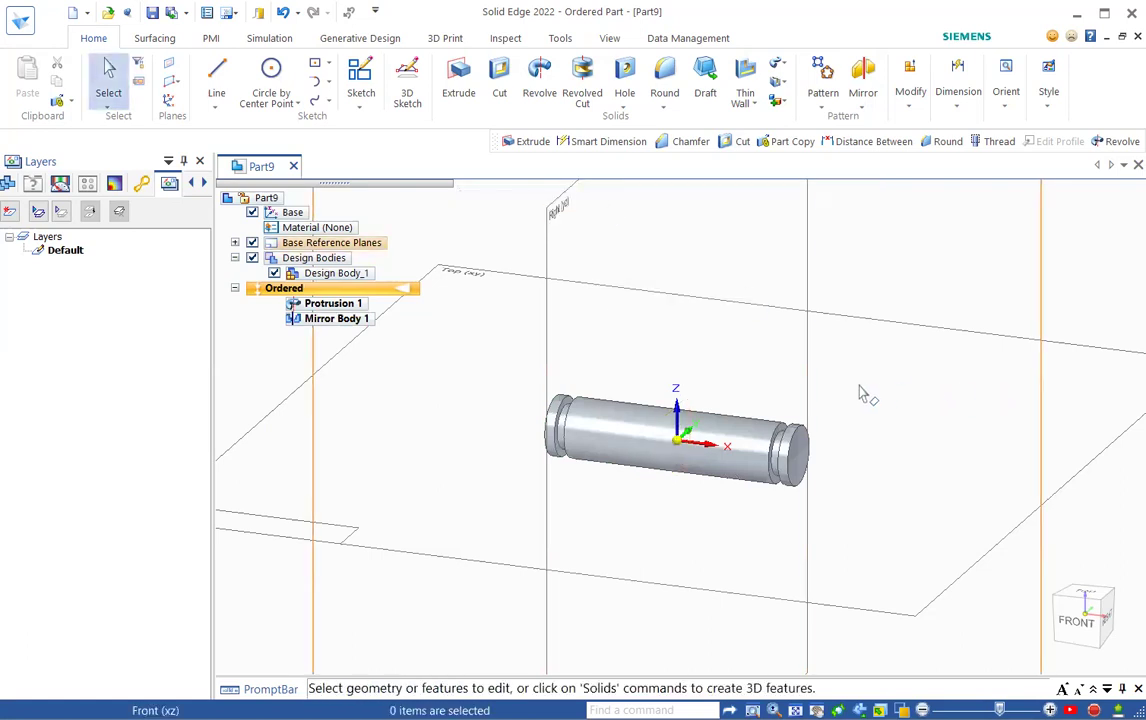
{"action": "scroll", "coordinate": [844, 391], "scroll_direction": "down", "scroll_amount": 2}
{"action": "scroll", "coordinate": [831, 391], "scroll_direction": "up", "scroll_amount": 5}
{"action": "scroll", "coordinate": [828, 392], "scroll_direction": "down", "scroll_amount": 4}
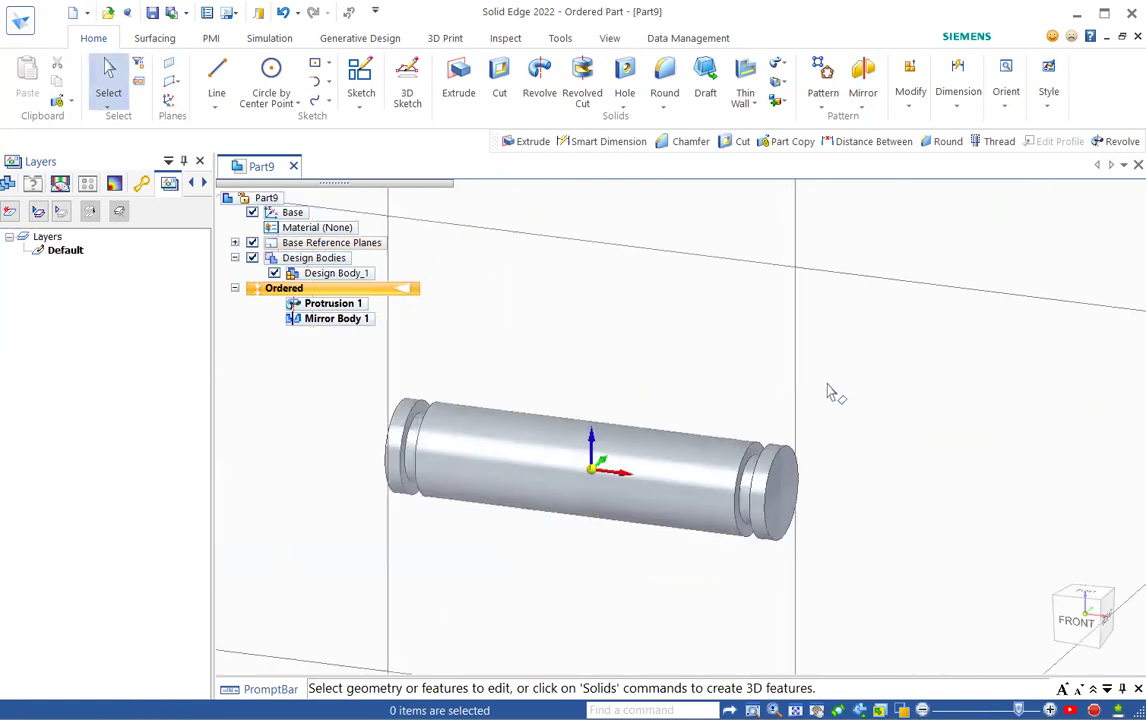